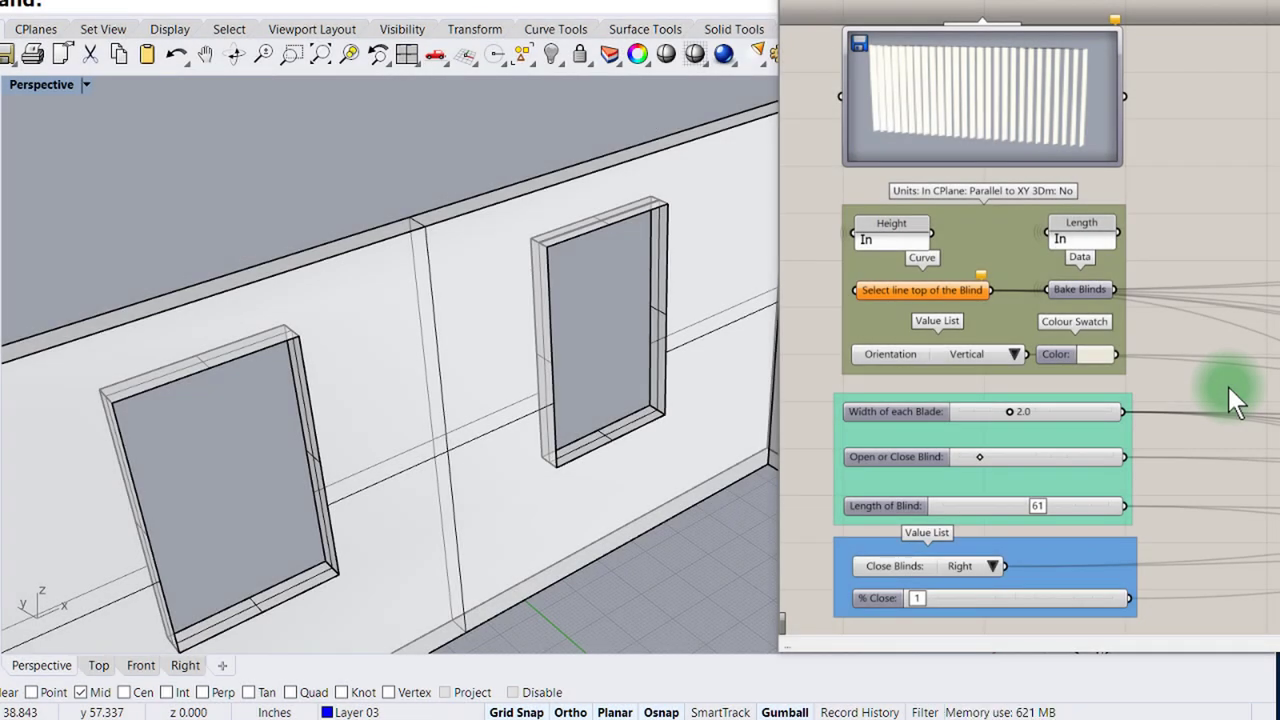
Step: Click into the viewport and start the Polyline command
left_click(645, 350)
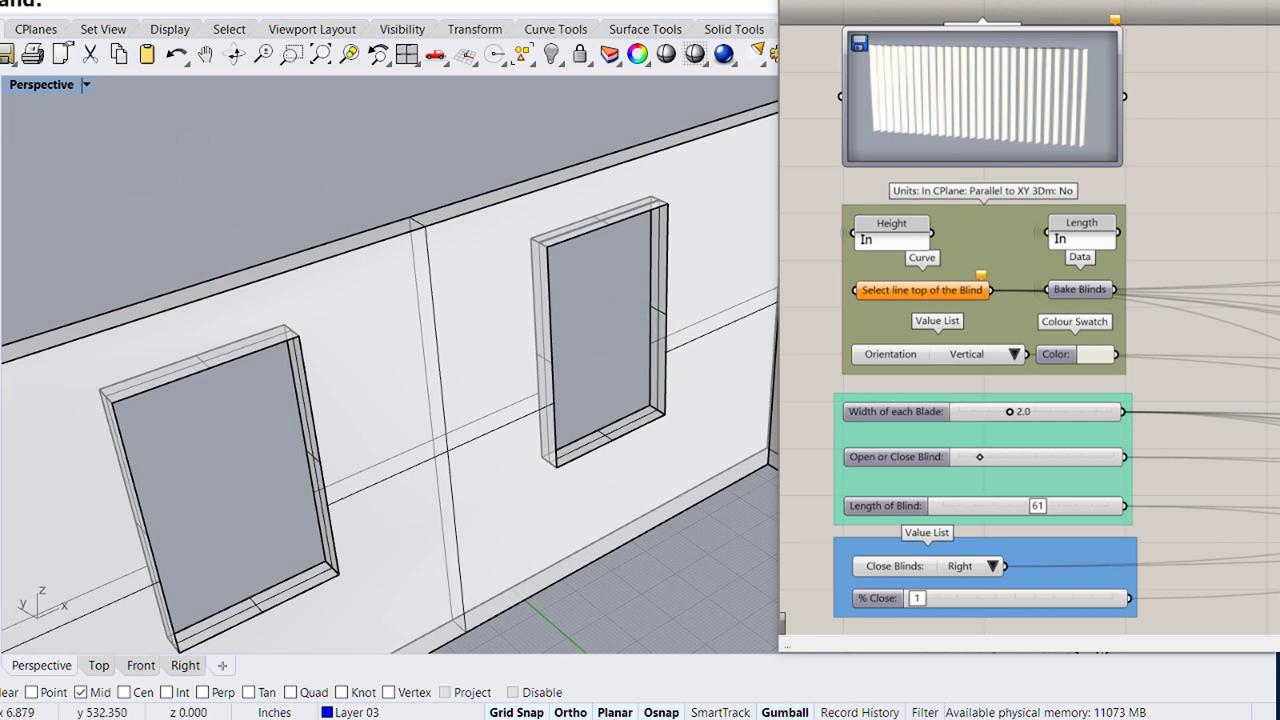
left_click(8, 164)
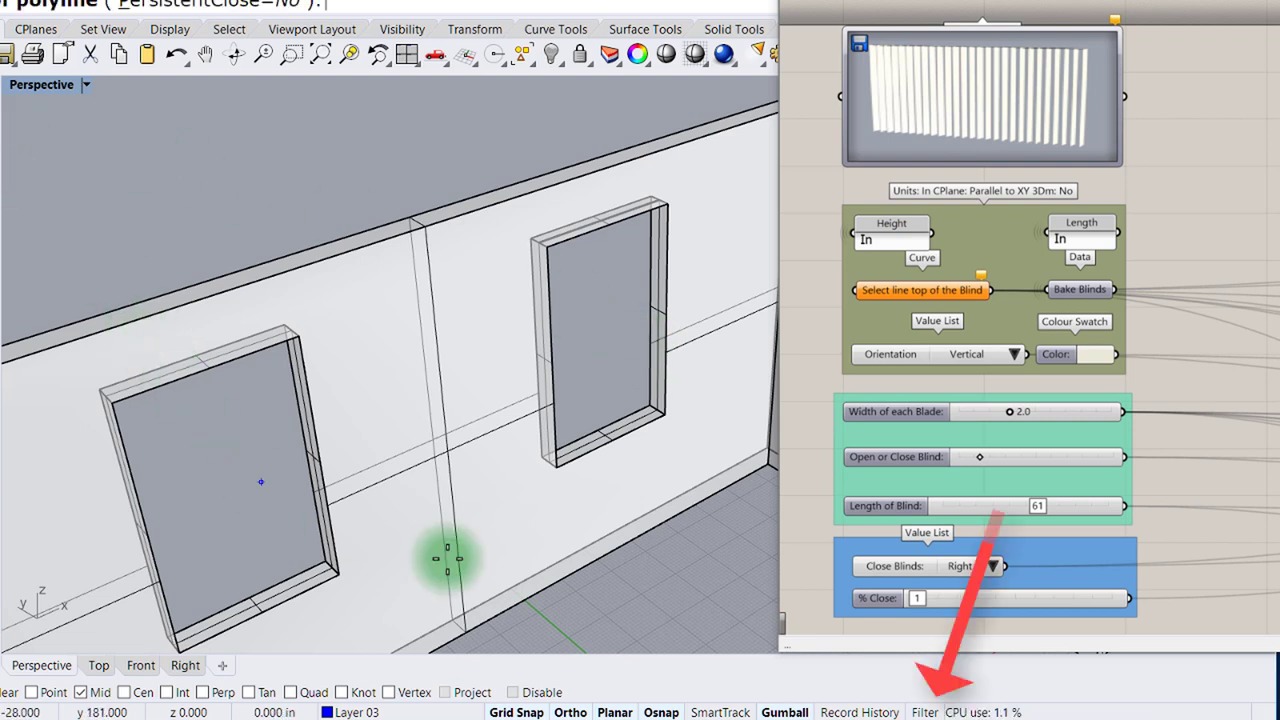
Step: Limit picking to curves only and draw a line along the right window's top edge
left_click(920, 712)
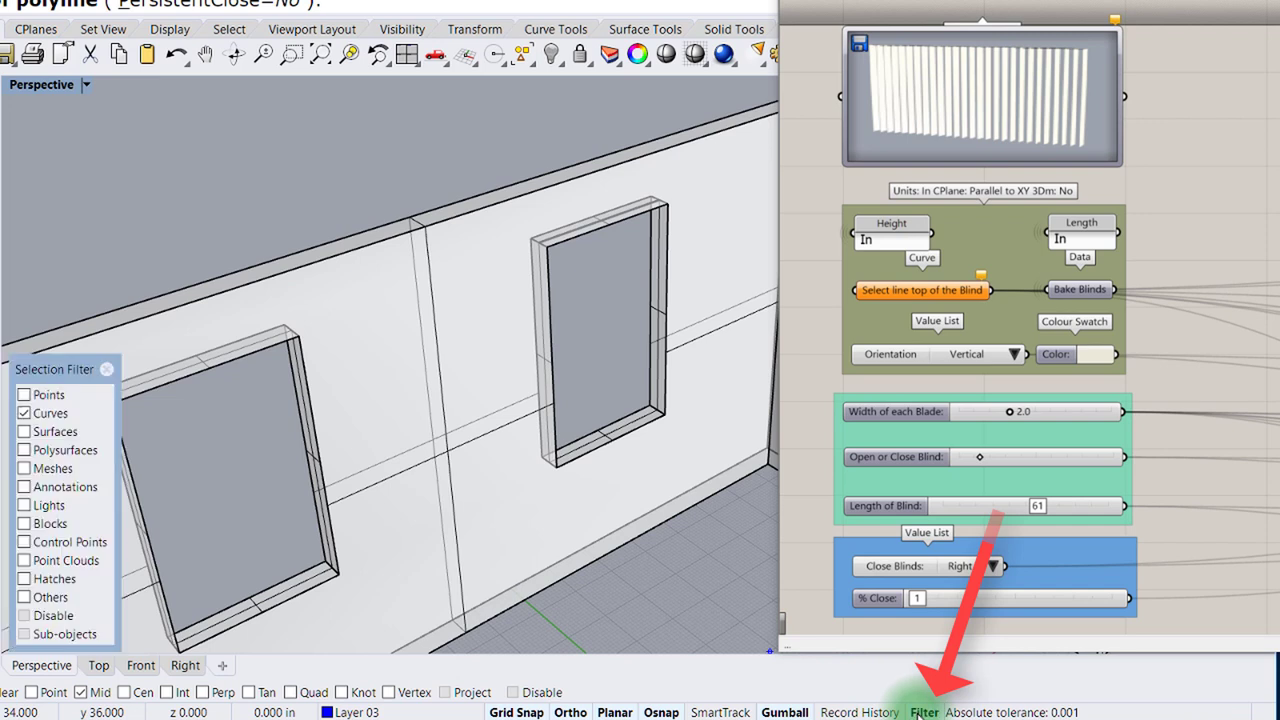
left_click(24, 413)
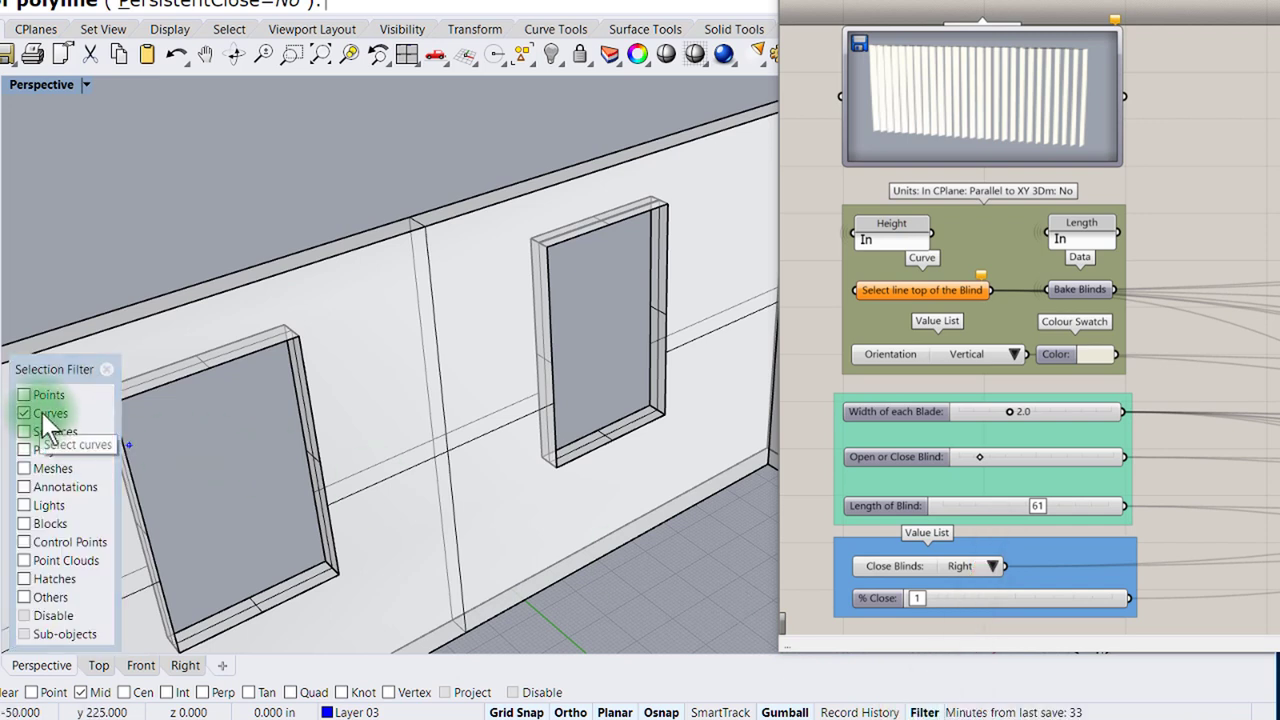
left_click(536, 242)
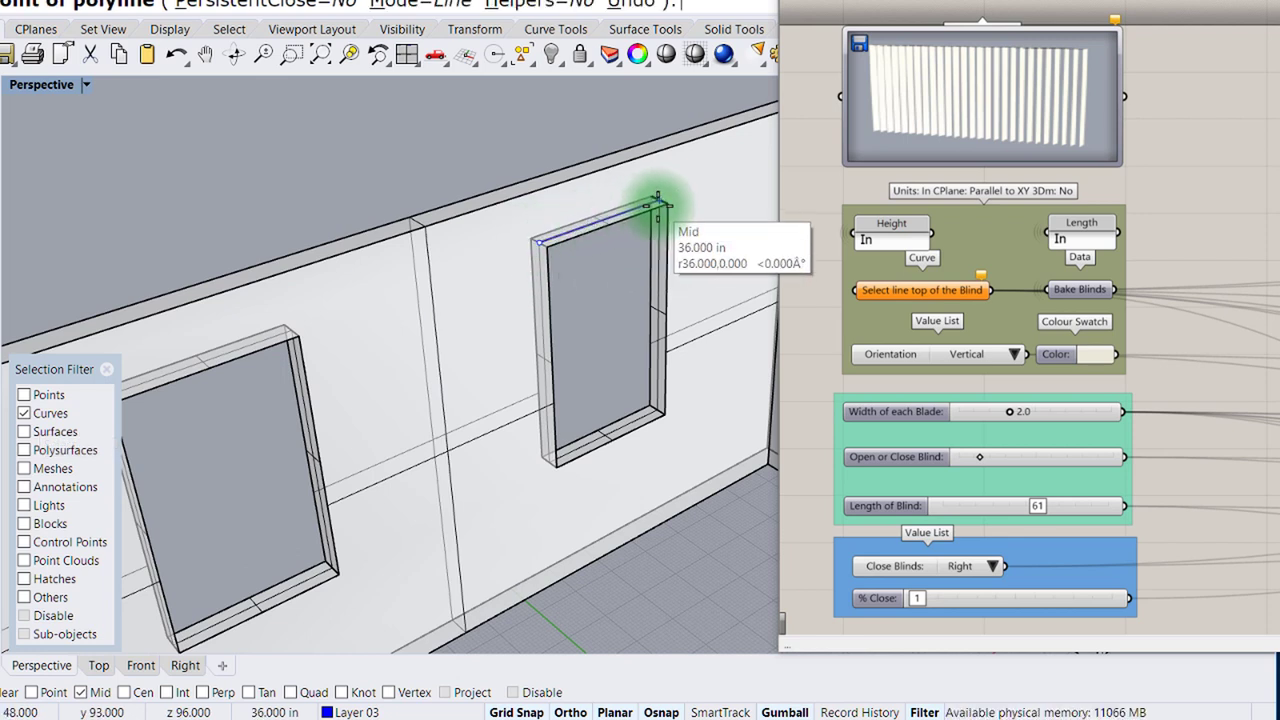
left_click(657, 203)
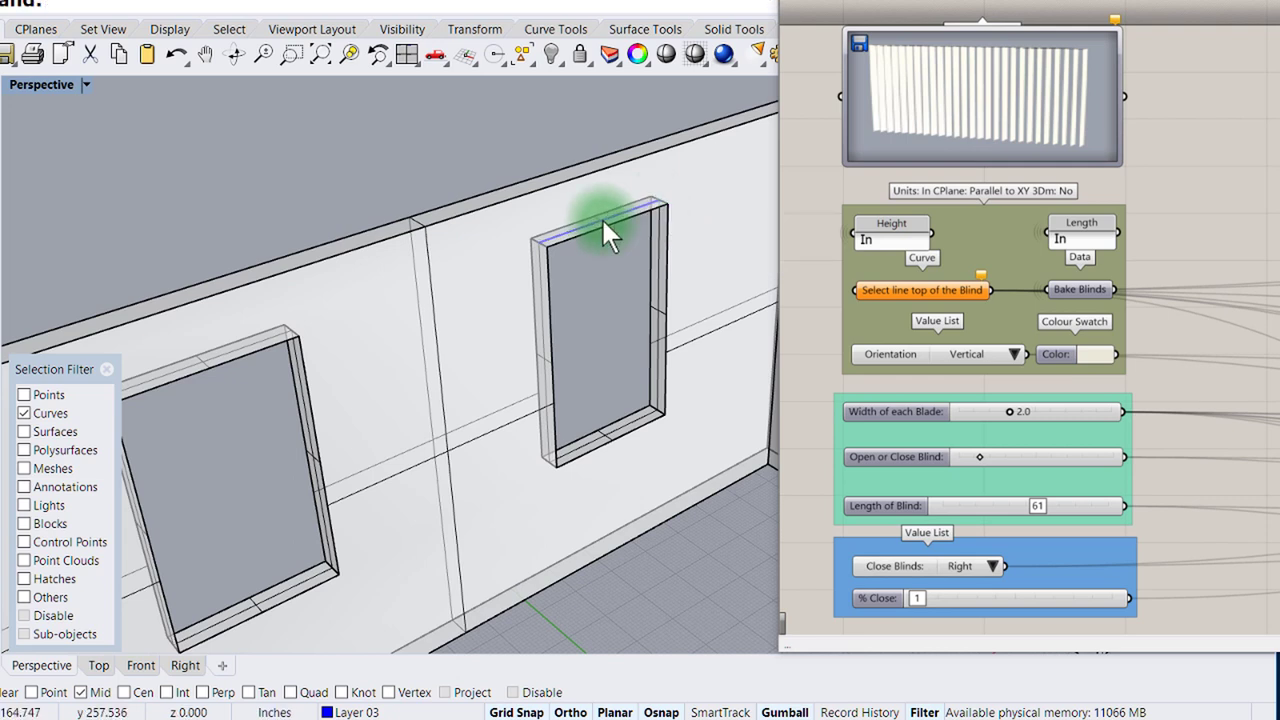
key("Return")
Step: Repeat the polyline to draw a line along the left window's top edge
left_click_drag(68, 368, 438, 309)
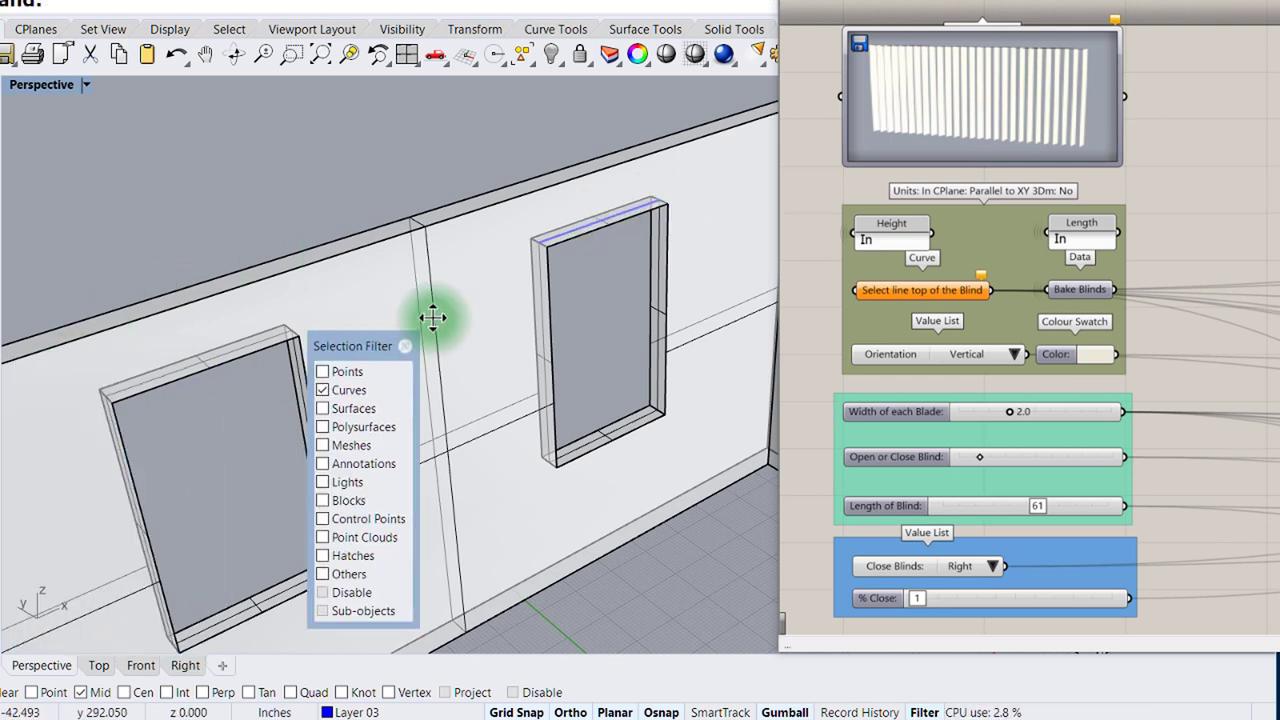
right_click(206, 194)
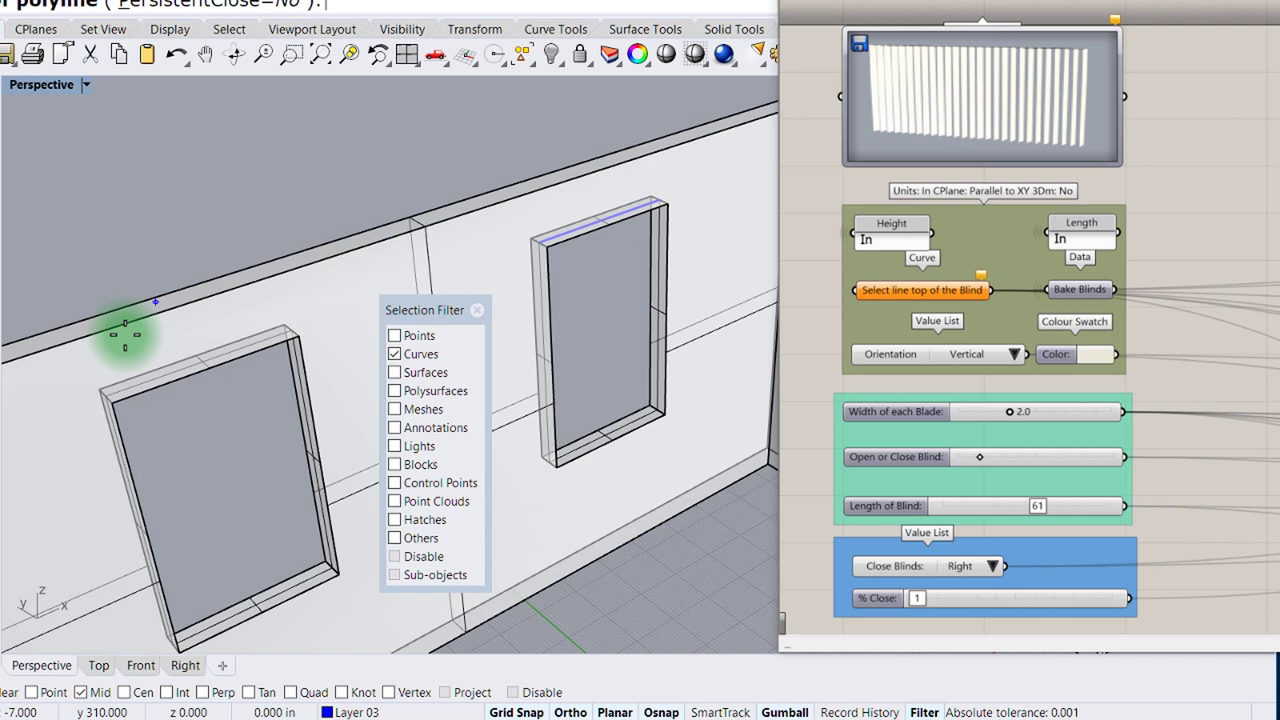
left_click(107, 384)
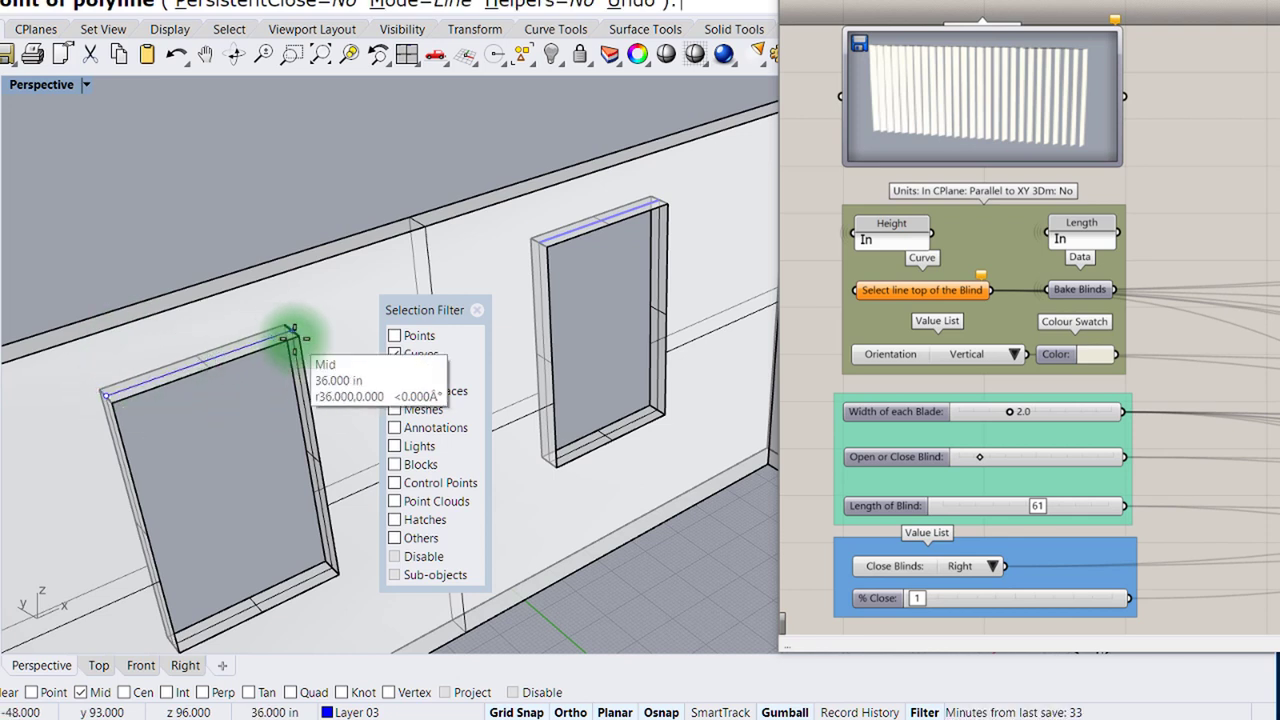
left_click(293, 330)
key("Return")
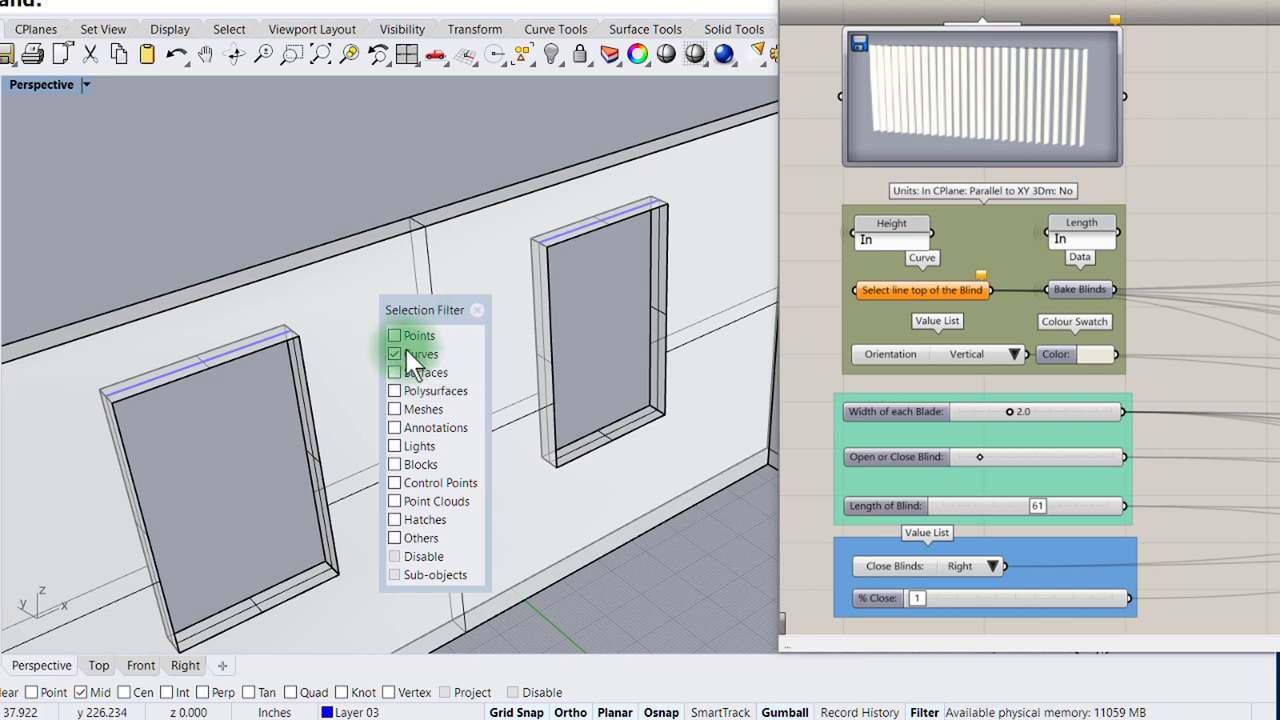
mouse_move(420, 309)
left_mouse_down()
mouse_move(144, 282)
mouse_move(16, 372)
left_mouse_up()
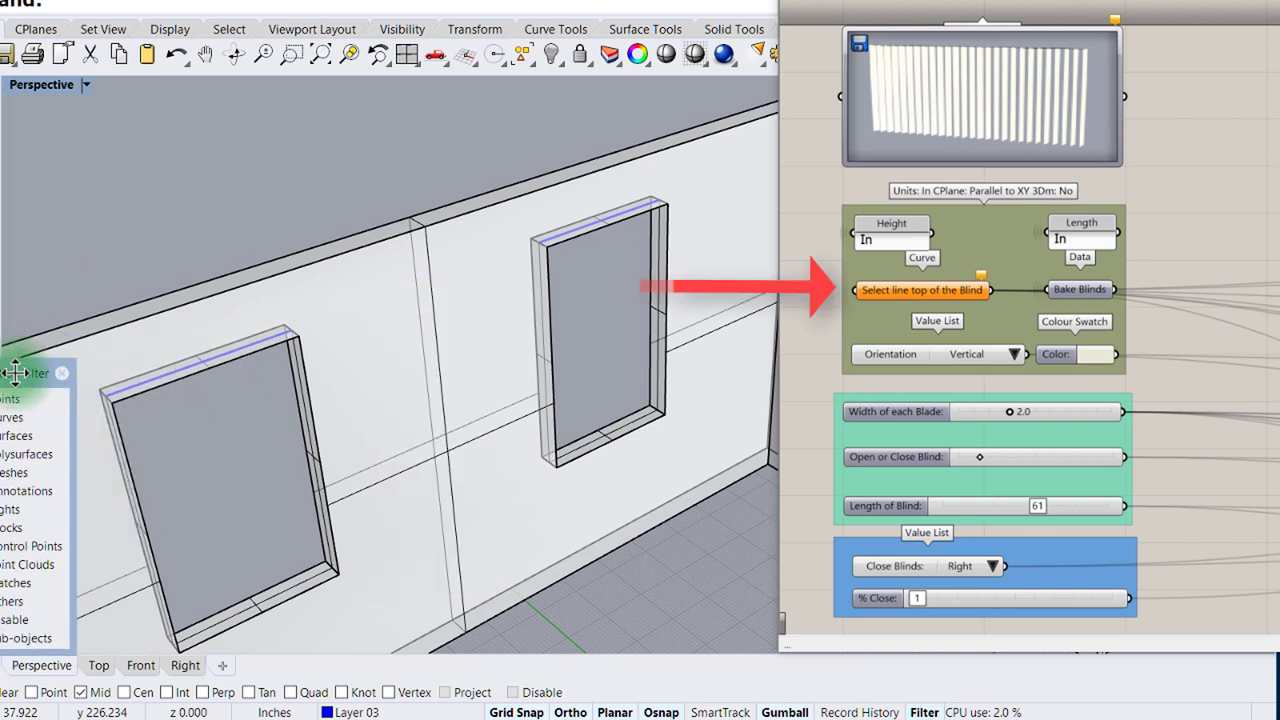
Step: Set the 'Select line top of the Blind' parameter to the left window's top line
right_click(890, 290)
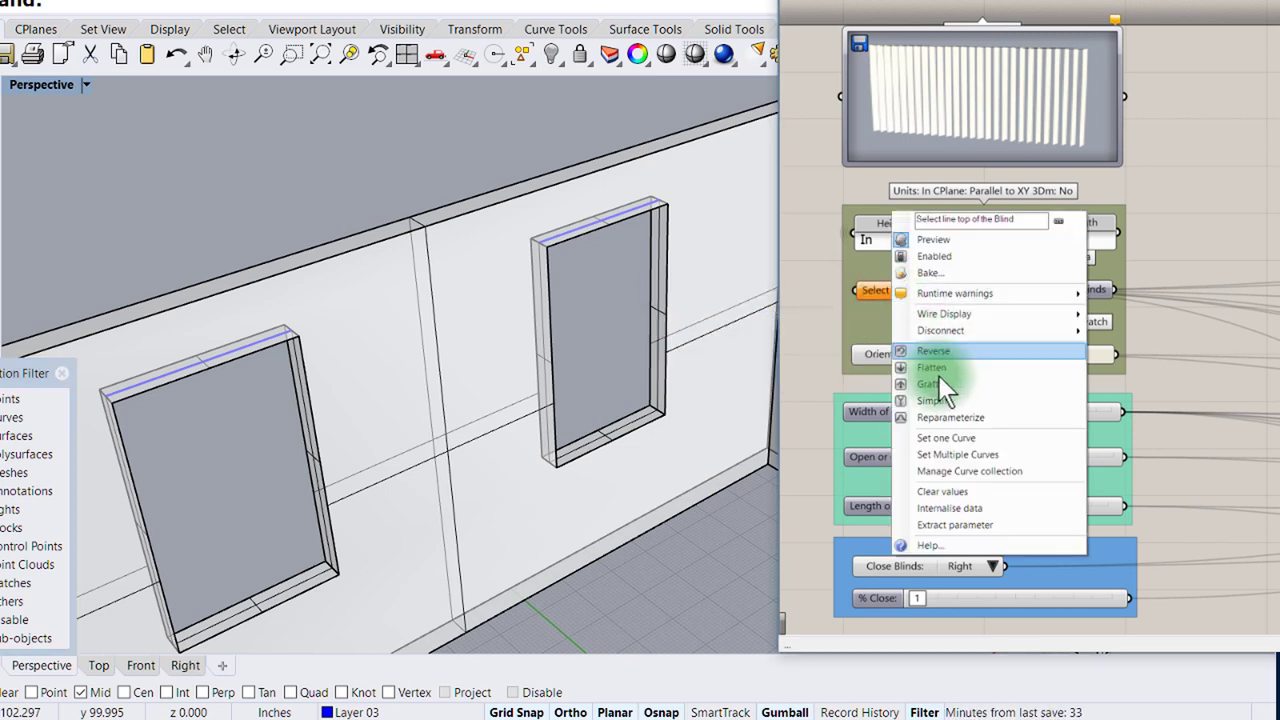
left_click(940, 440)
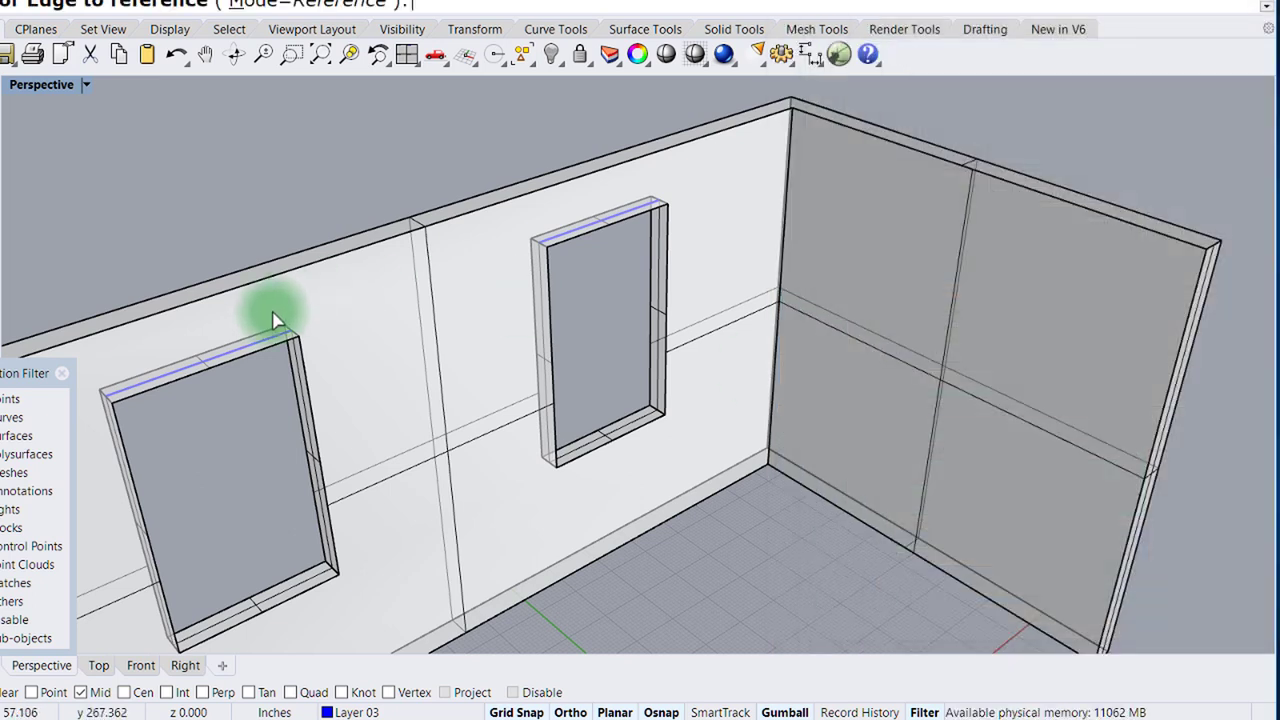
left_click(143, 391)
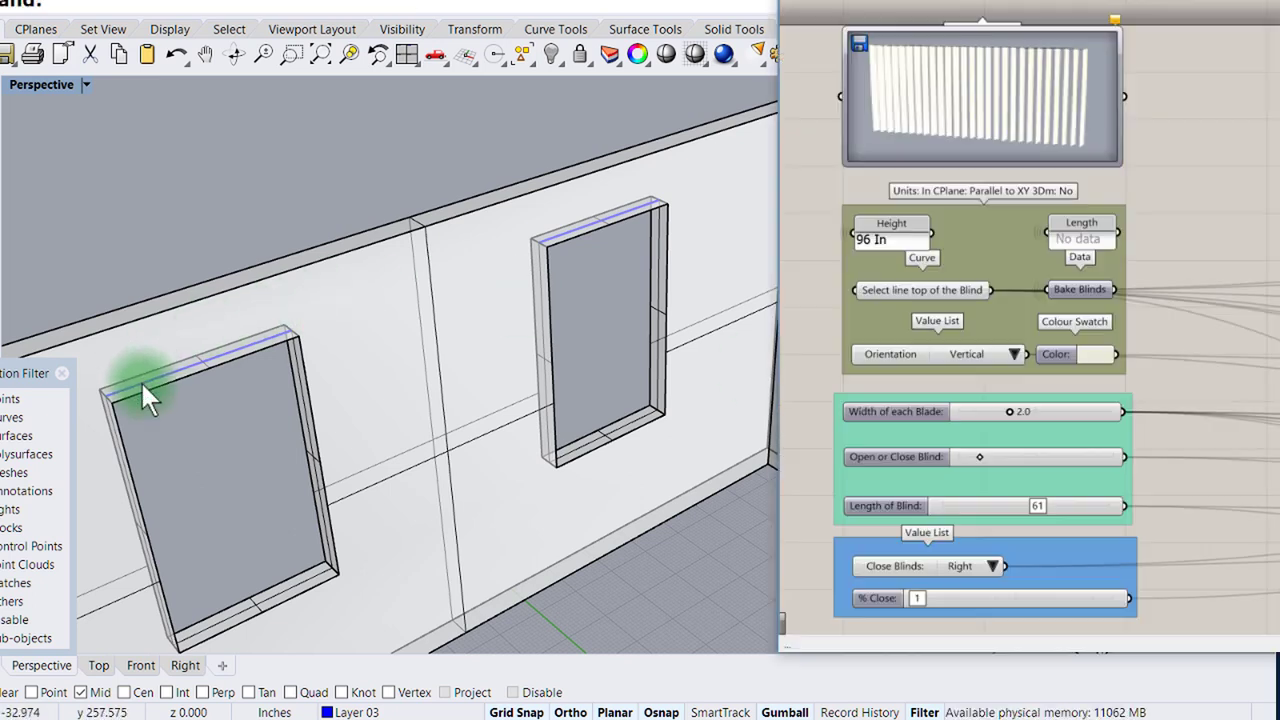
mouse_move(270, 442)
right_mouse_down()
mouse_move(298, 413)
mouse_move(278, 377)
right_mouse_up()
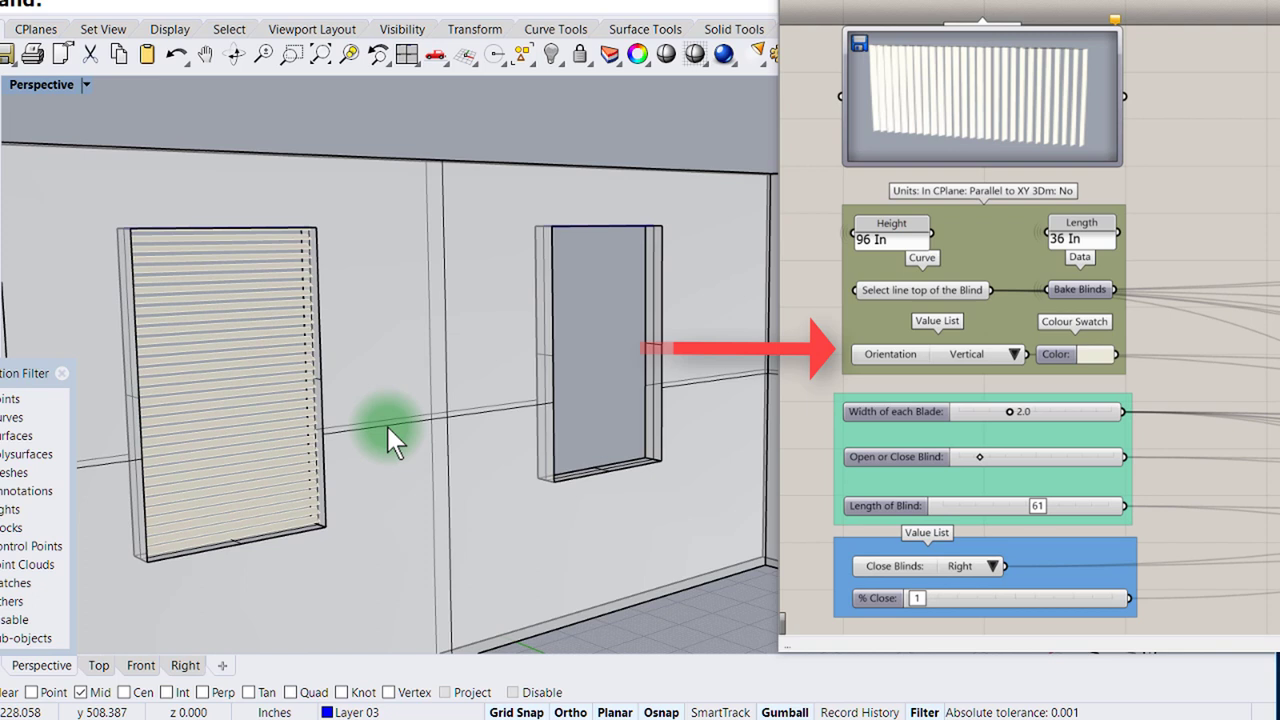
Step: Set Orientation to Horizontal and try narrower Blade widths, returning to 2.0
left_click(1016, 355)
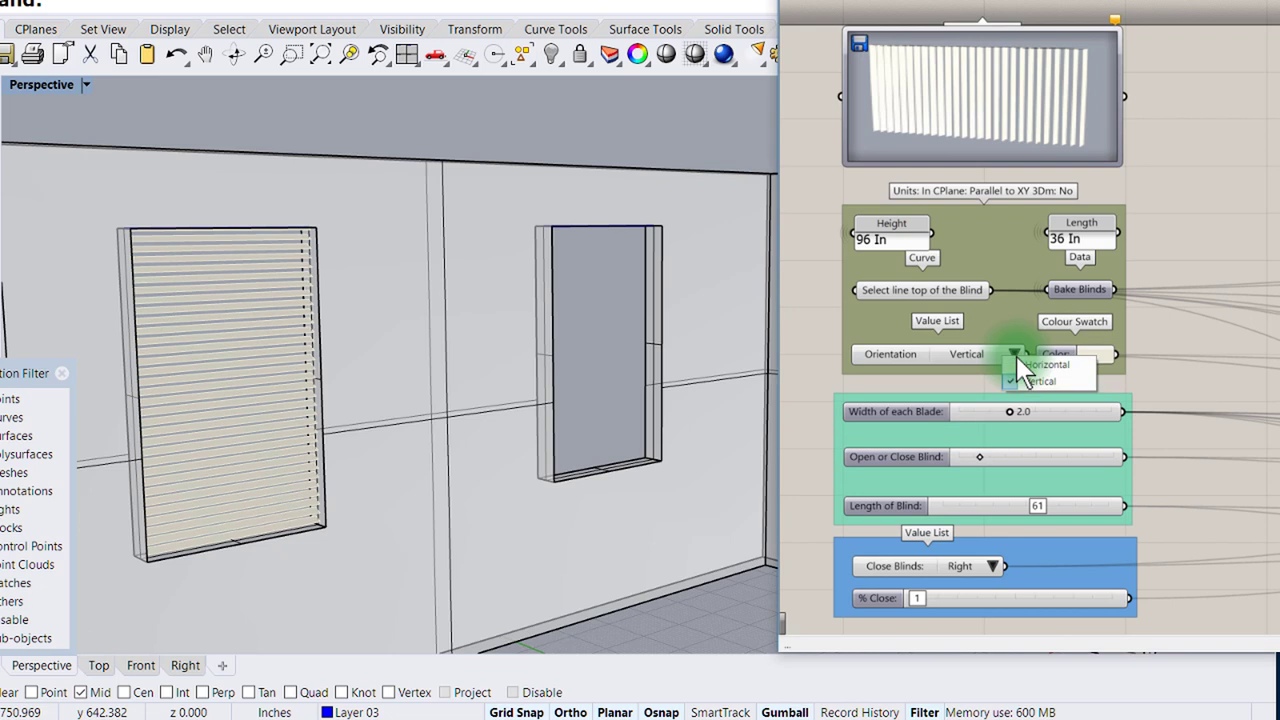
left_click(1012, 366)
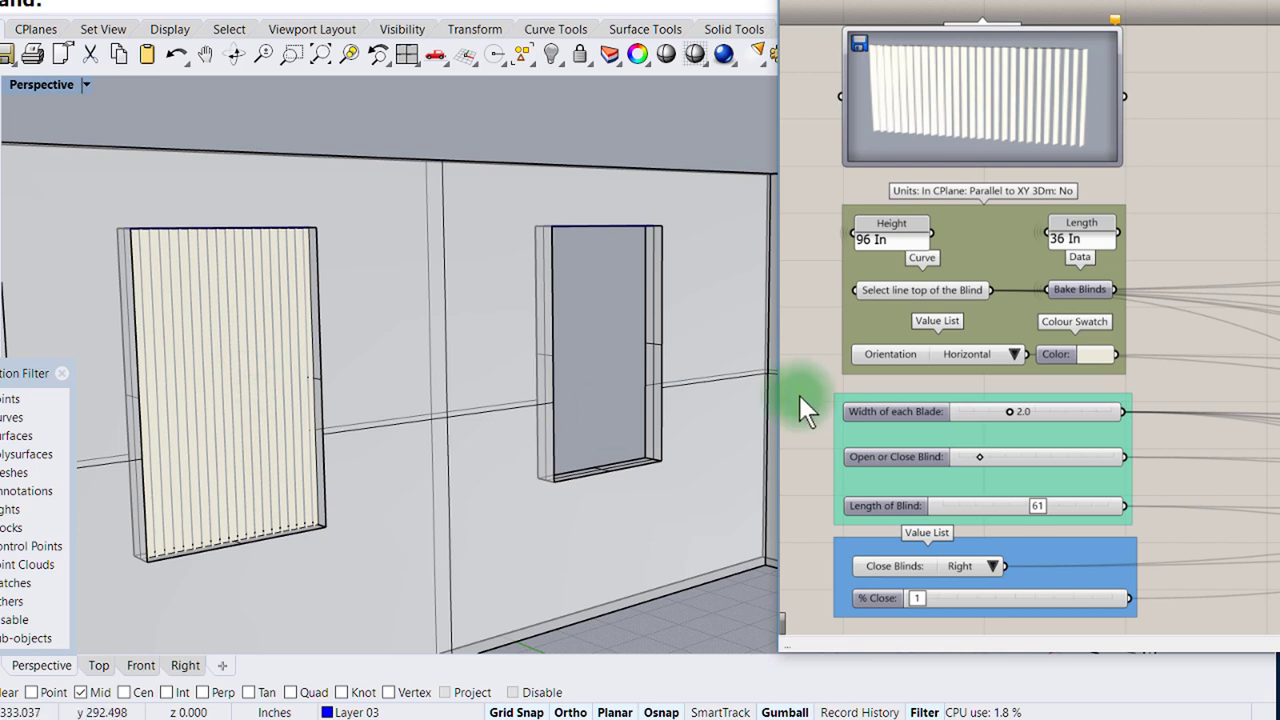
scroll(143, 330, "up", 2)
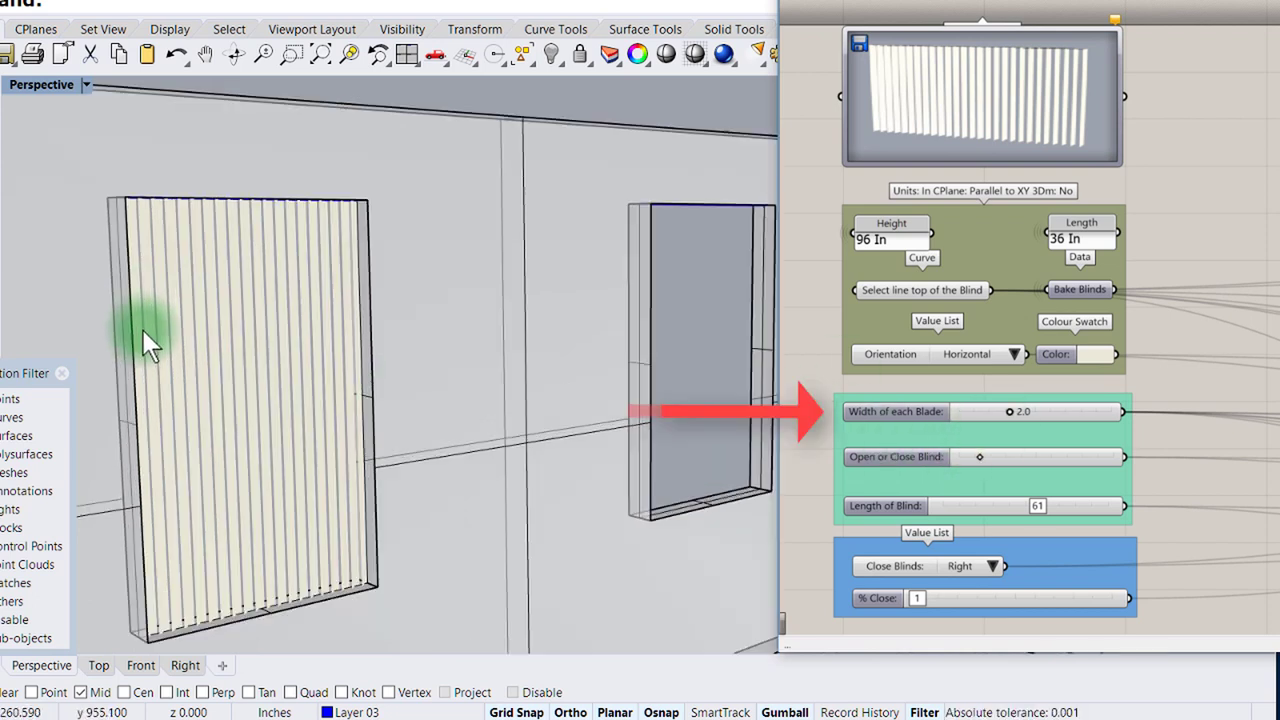
scroll(147, 329, "up", 2)
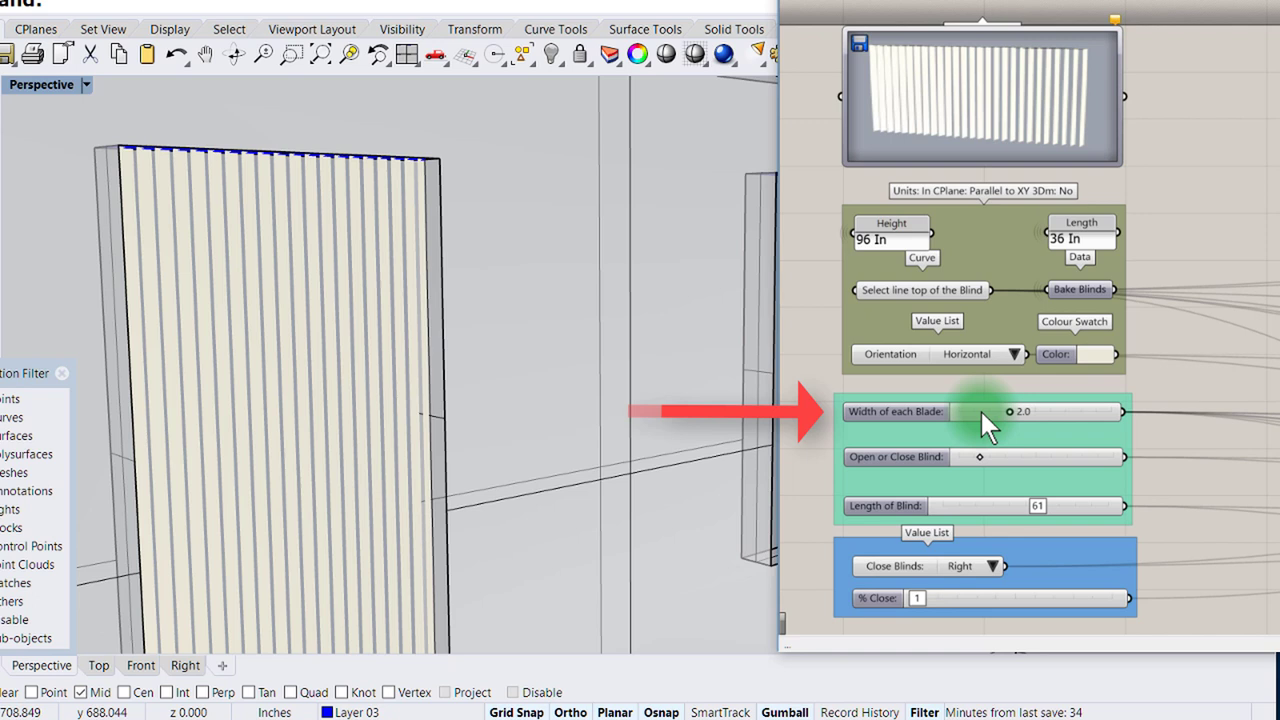
mouse_move(1008, 414)
left_mouse_down()
mouse_move(968, 414)
mouse_move(1035, 420)
mouse_move(1012, 421)
left_mouse_up()
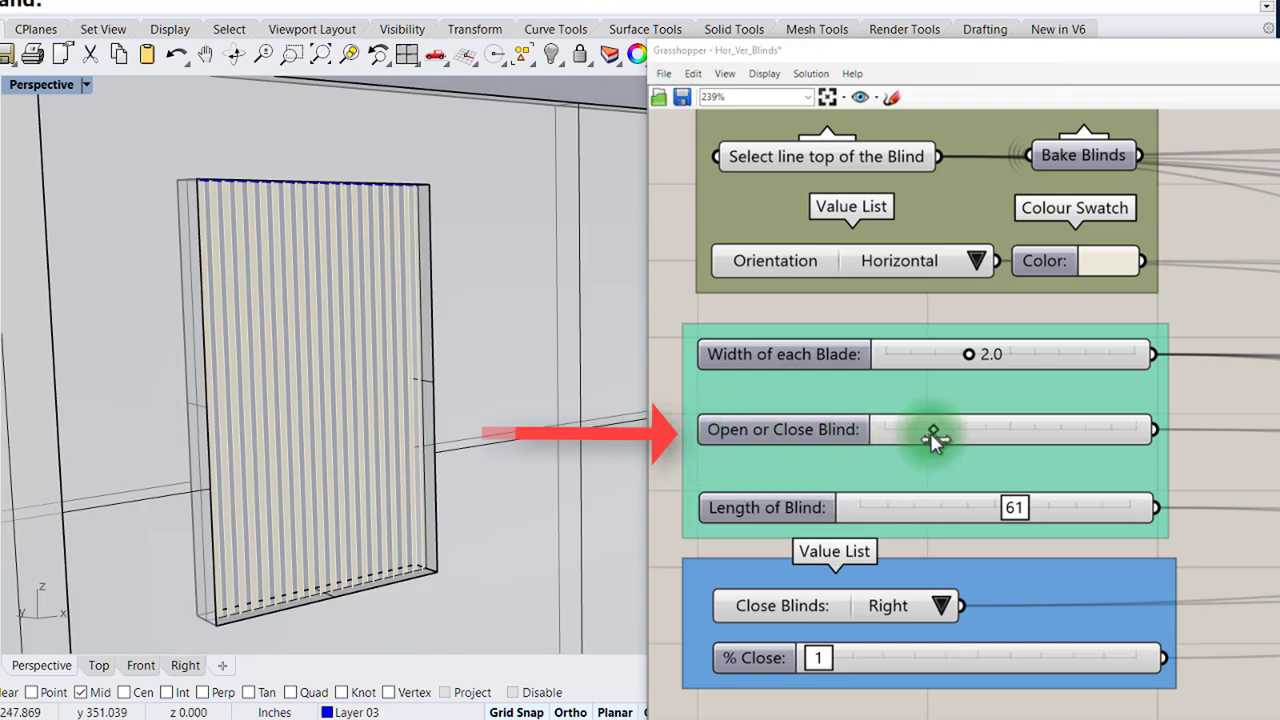
Step: Tilt the blades open, then settle the Orientation list on Horizontal for vertical slats
mouse_move(933, 438)
left_mouse_down()
mouse_move(1049, 434)
mouse_move(960, 435)
left_mouse_up()
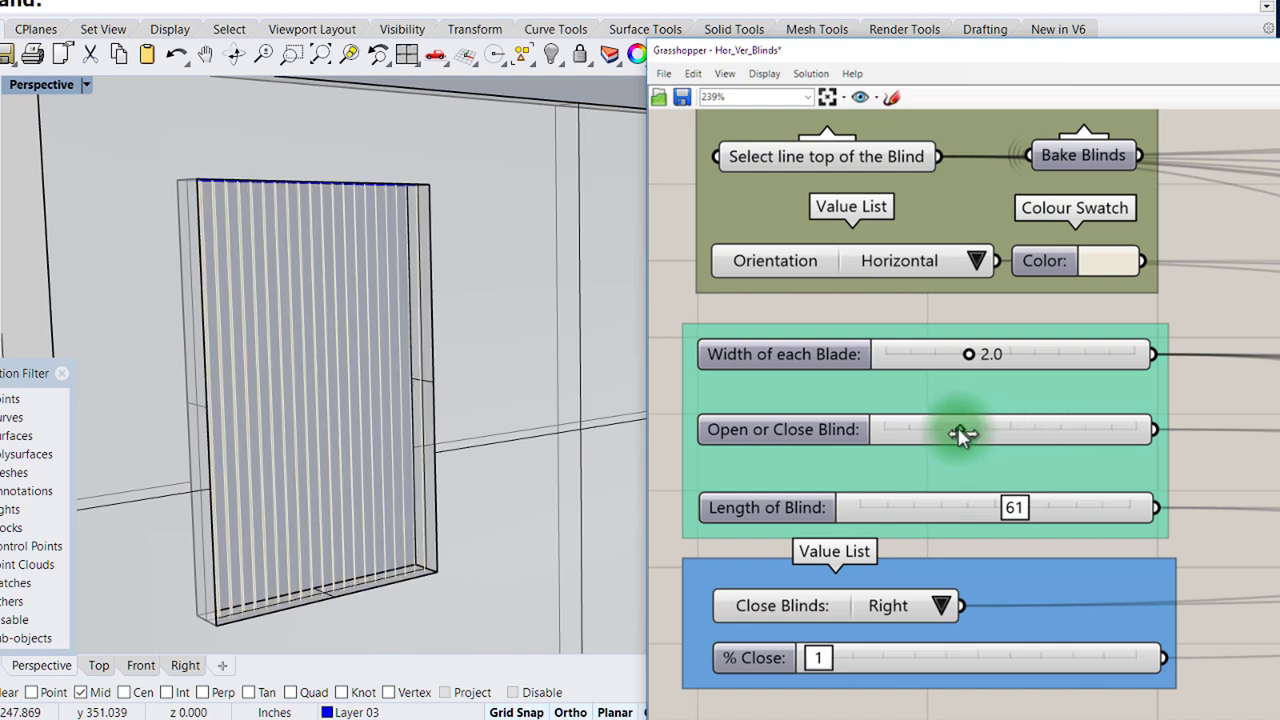
left_click(974, 259)
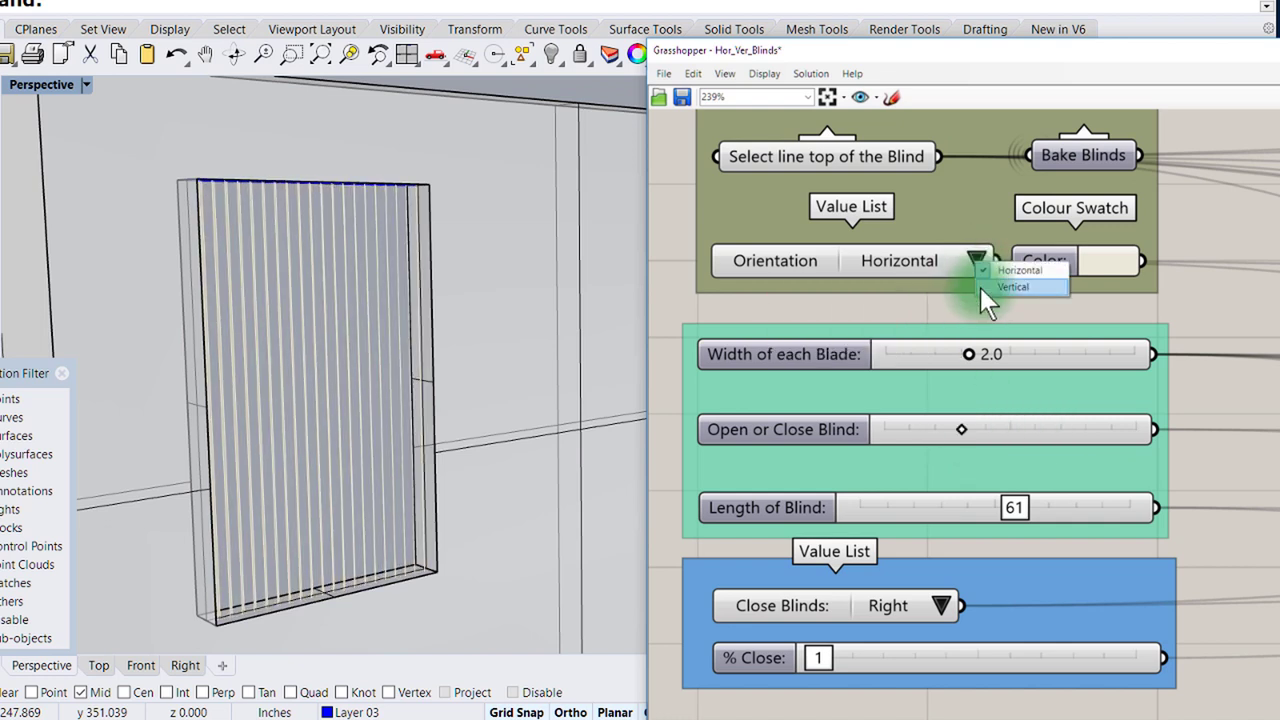
left_click(985, 287)
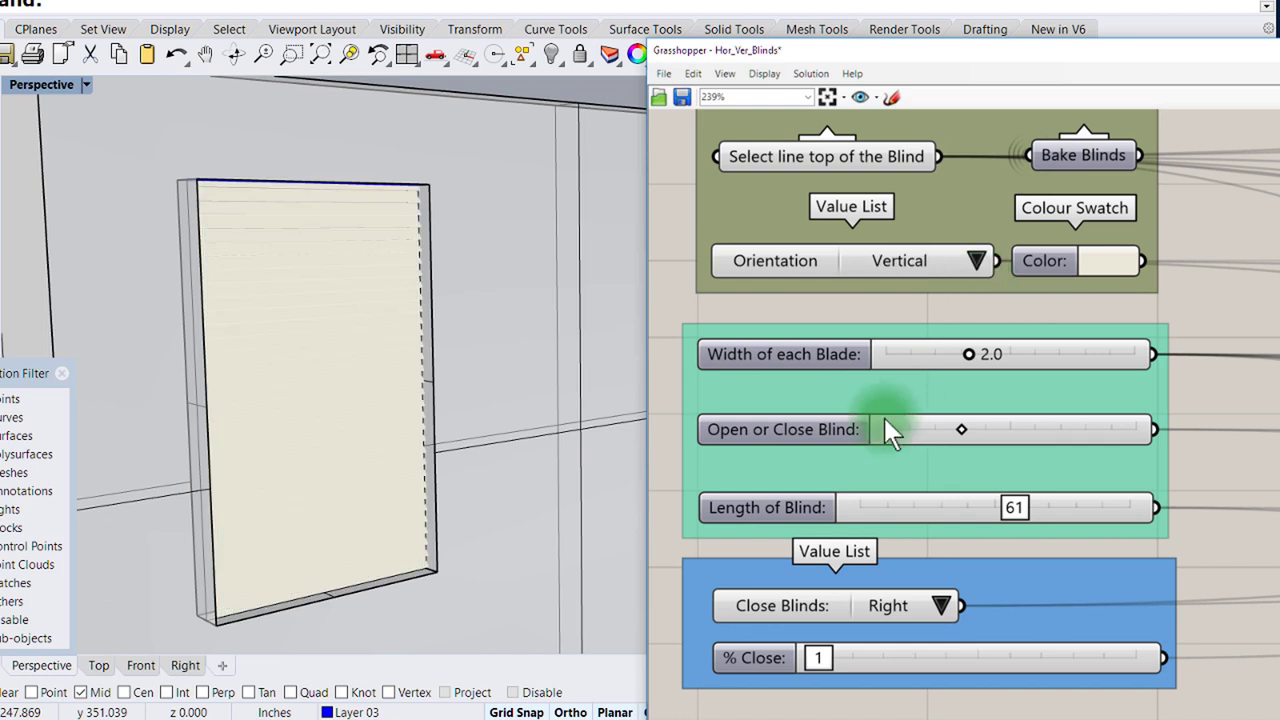
mouse_move(975, 435)
left_mouse_down()
mouse_move(962, 434)
mouse_move(1114, 429)
mouse_move(851, 429)
mouse_move(1140, 434)
mouse_move(1094, 451)
mouse_move(1105, 457)
mouse_move(943, 430)
left_mouse_up()
left_click(975, 260)
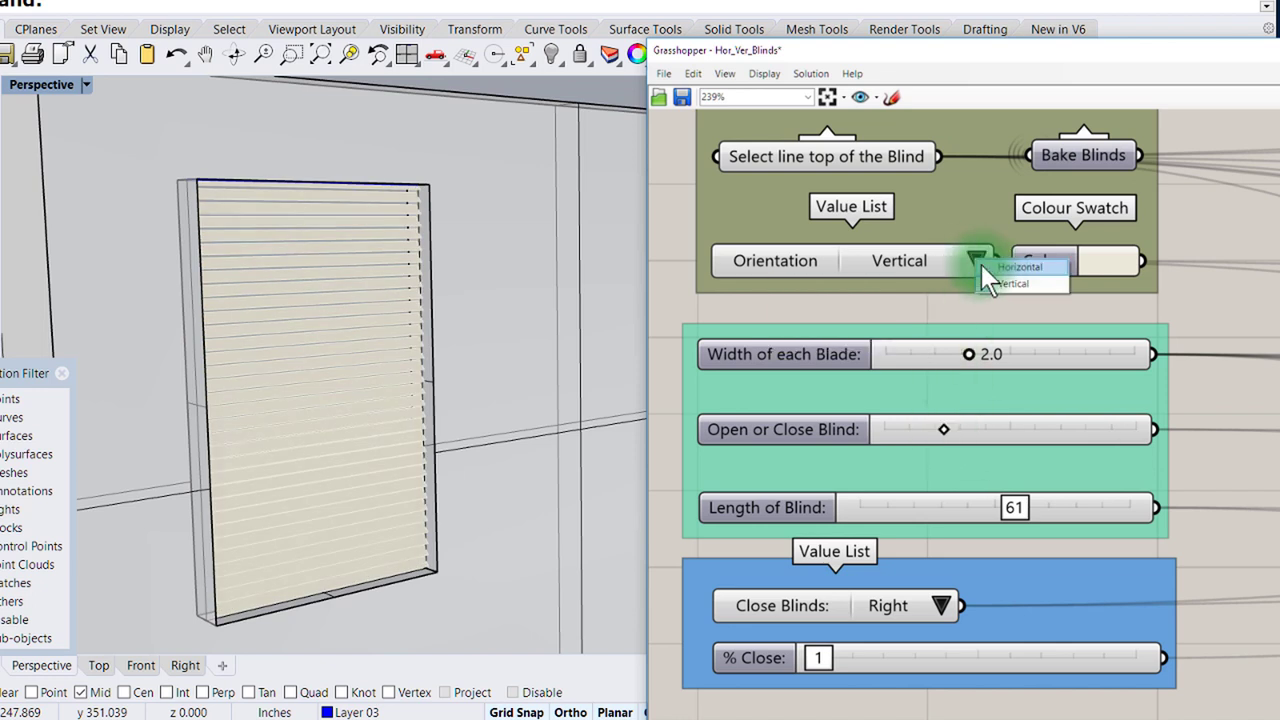
left_click(990, 267)
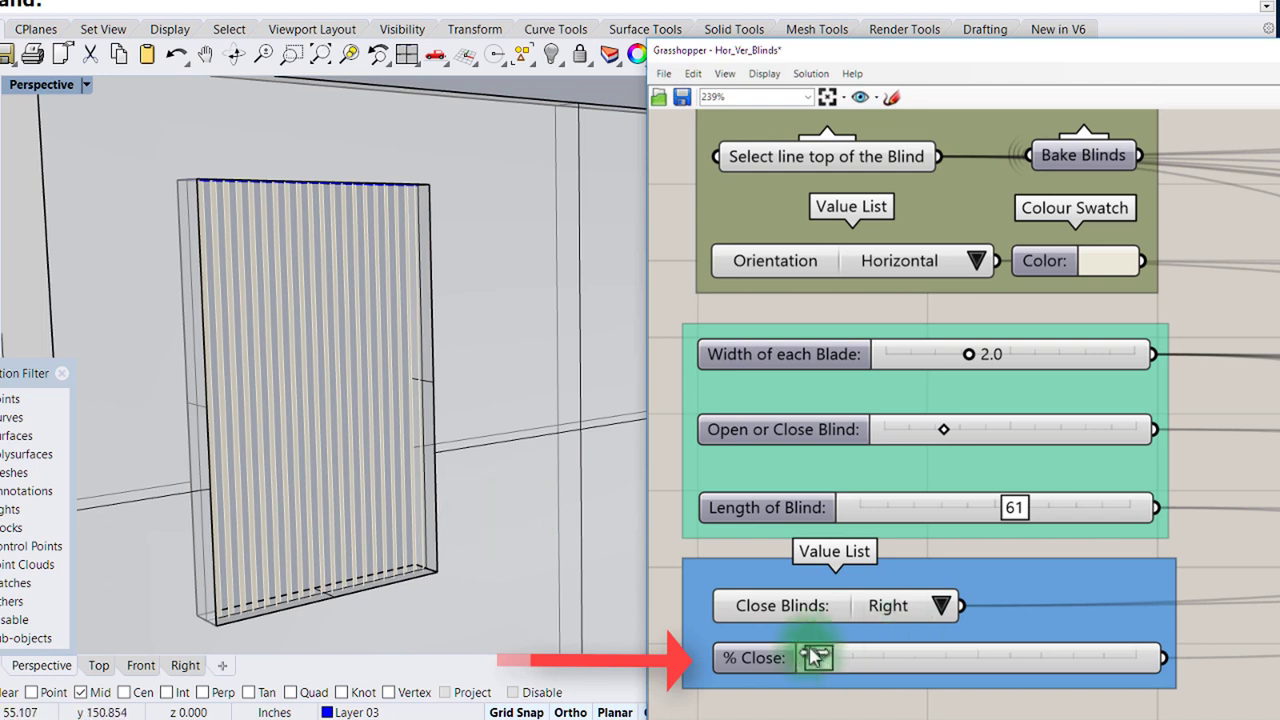
Step: Set Close Blinds to Left and bring % Close down to 5
left_click_drag(819, 656, 1010, 678)
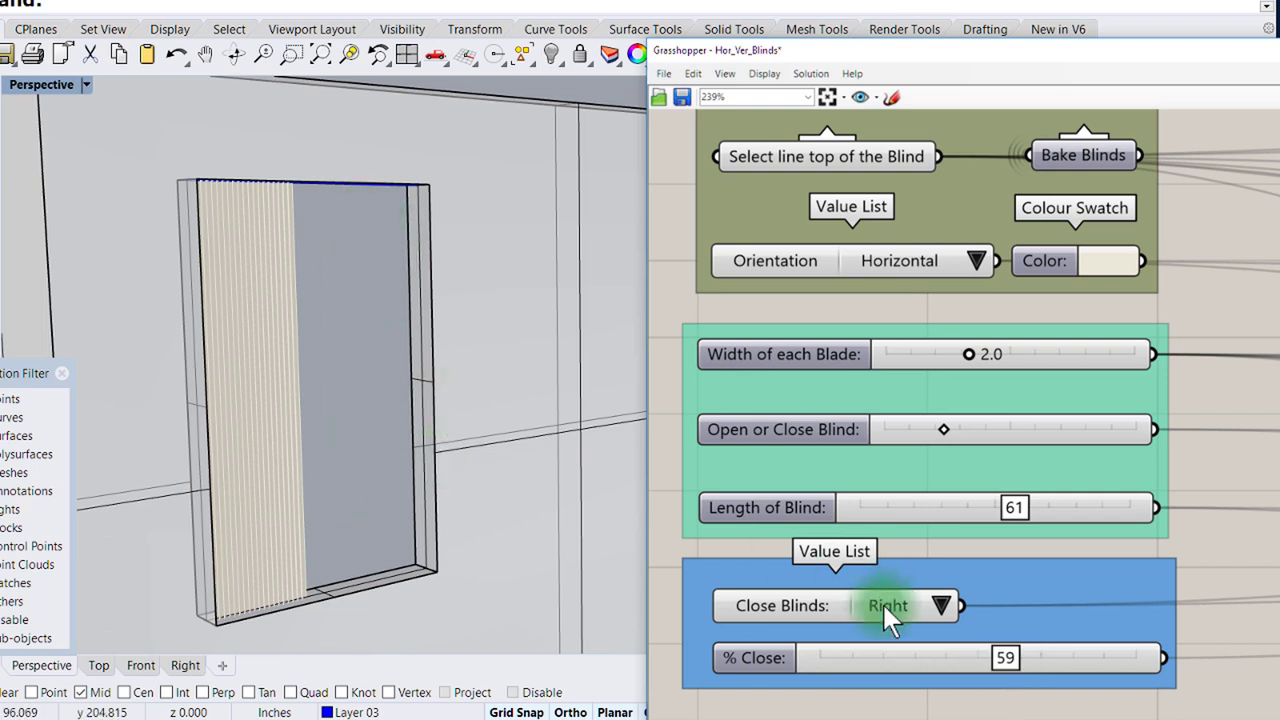
left_click(943, 605)
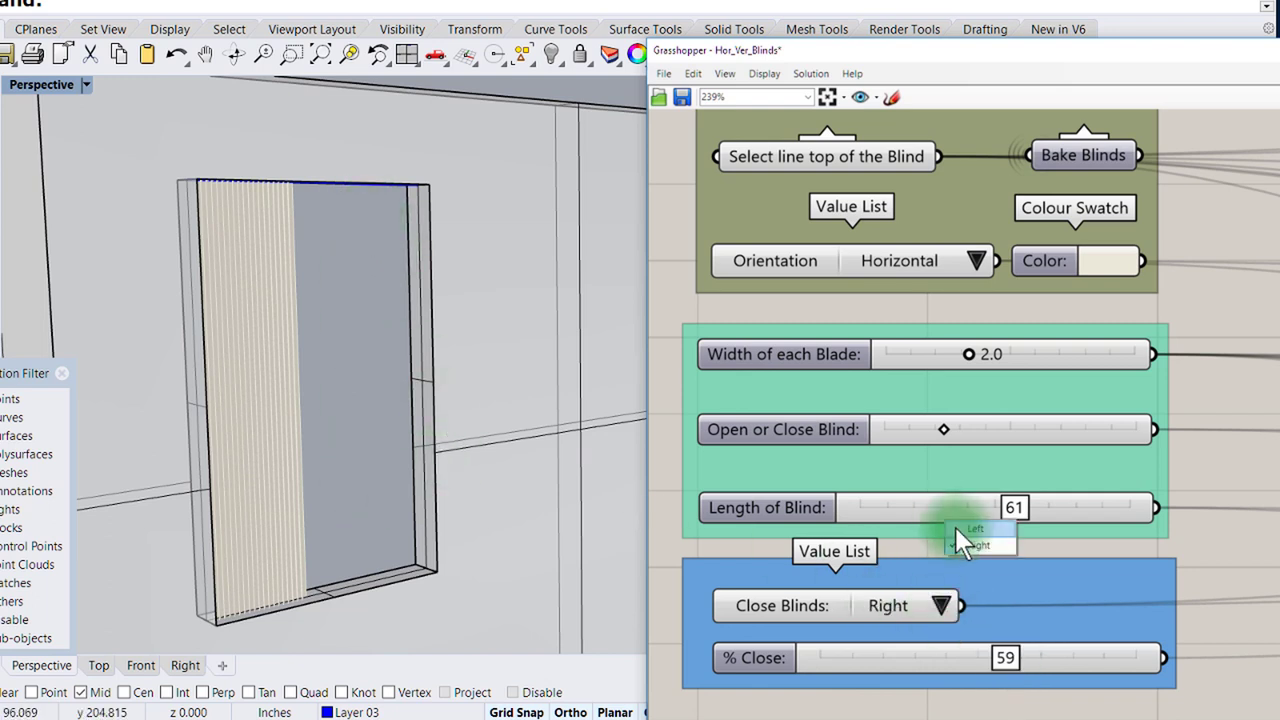
left_click(960, 528)
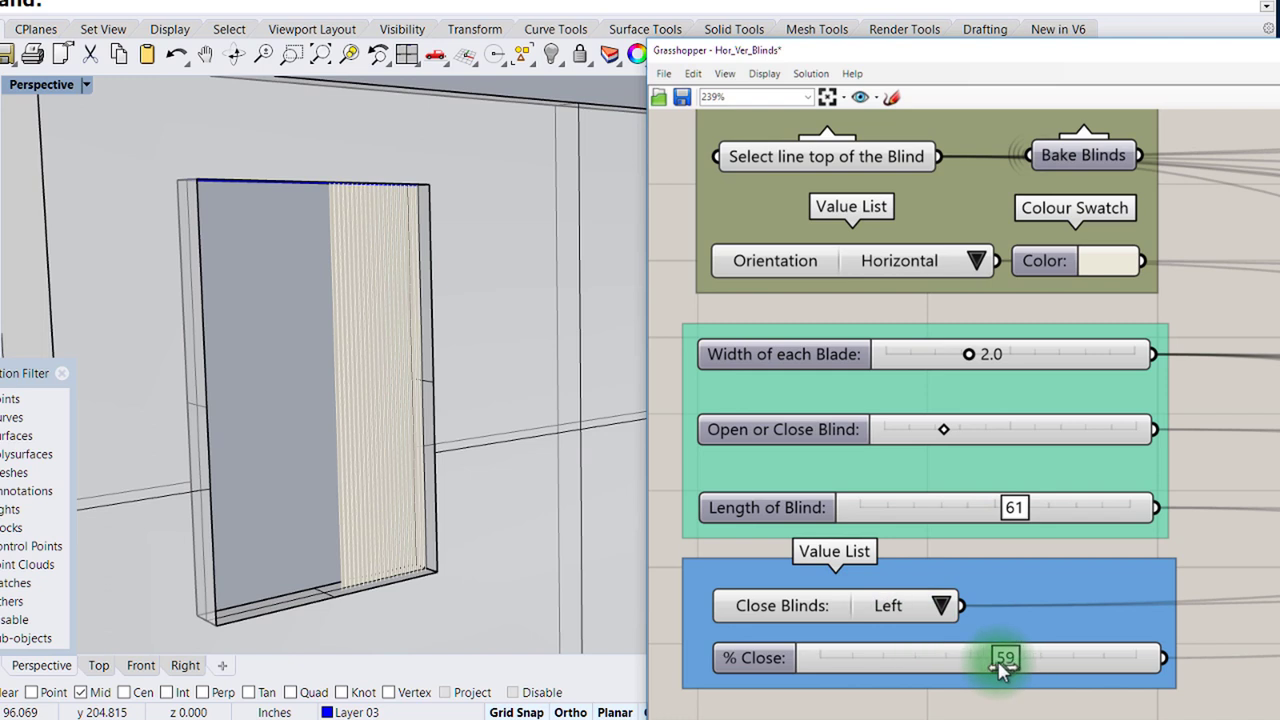
left_click_drag(1005, 658, 832, 650)
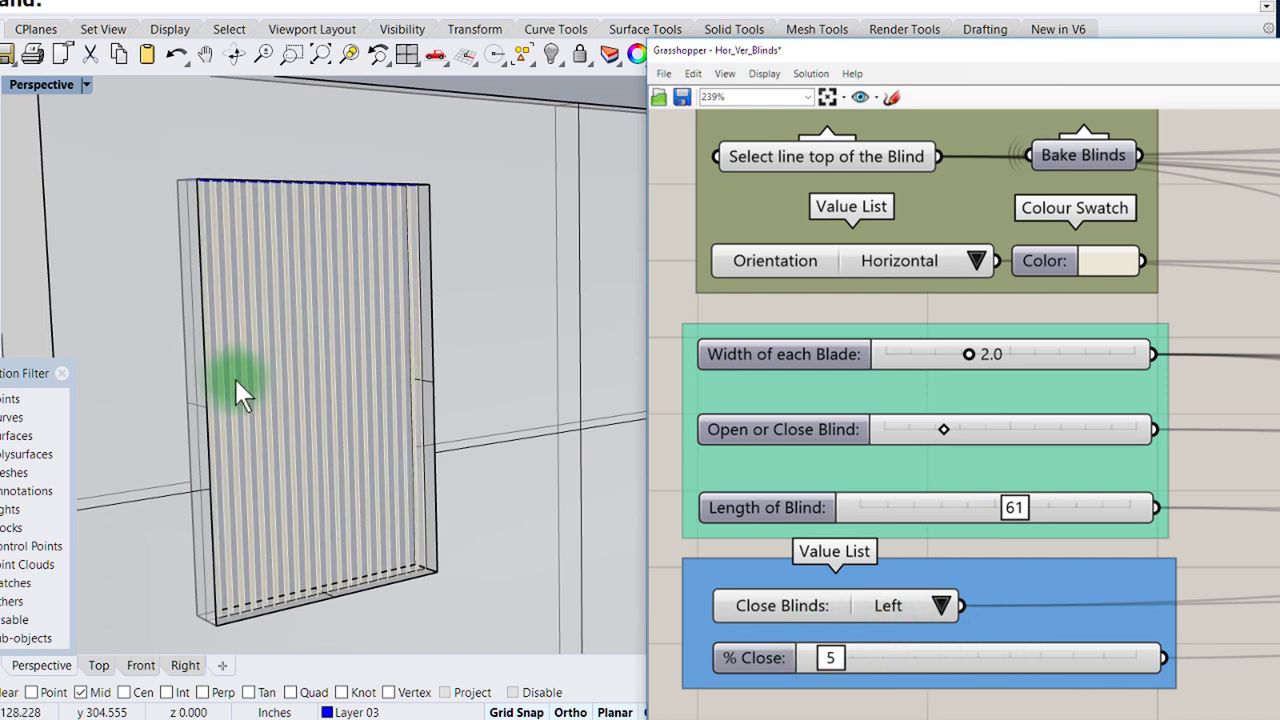
scroll(225, 392, "down", 5)
mouse_move(362, 381)
right_mouse_down()
mouse_move(357, 396)
mouse_move(600, 340)
right_mouse_up()
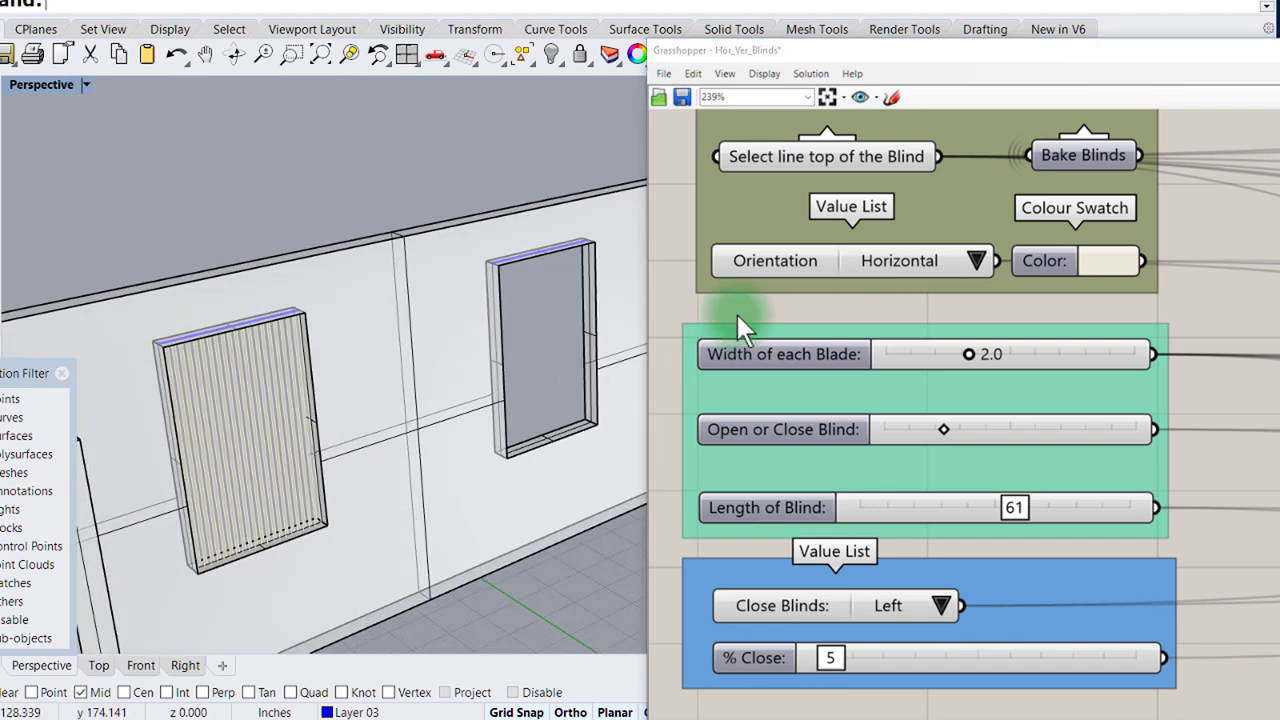
Step: Use Set Multiple Curves to reference the left and right window top lines
right_click(817, 156)
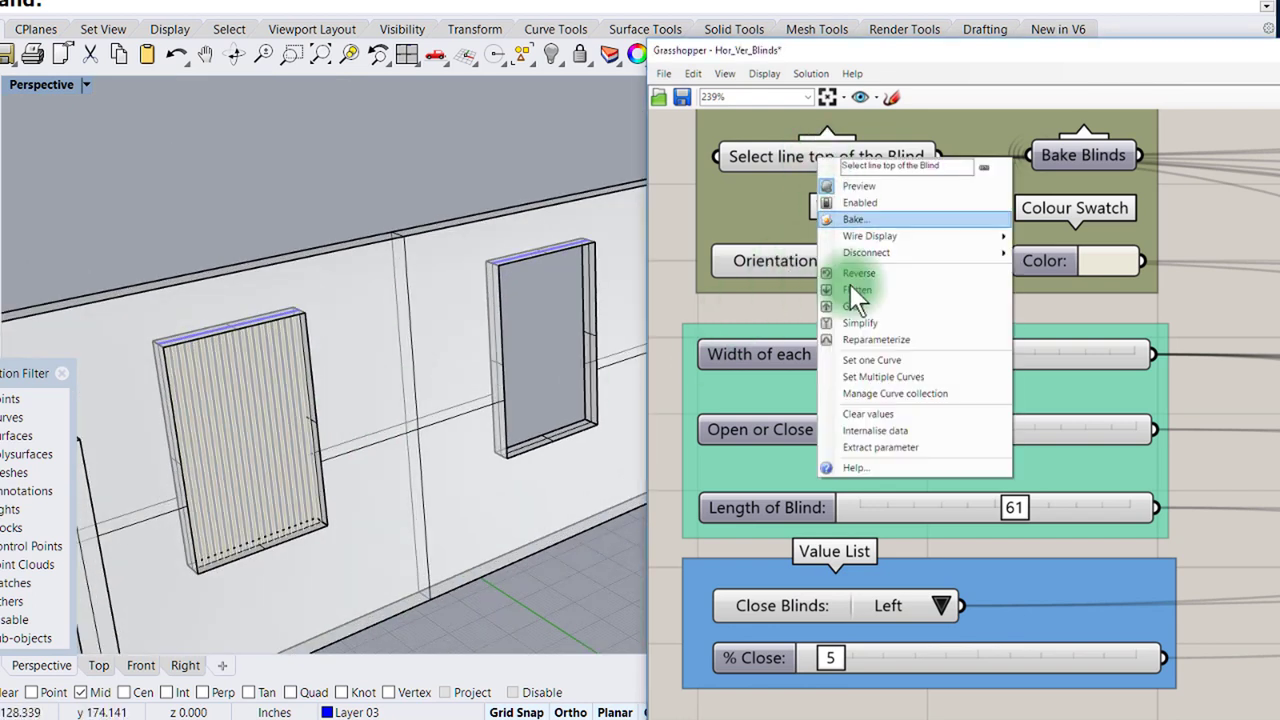
left_click(875, 379)
left_click(226, 324)
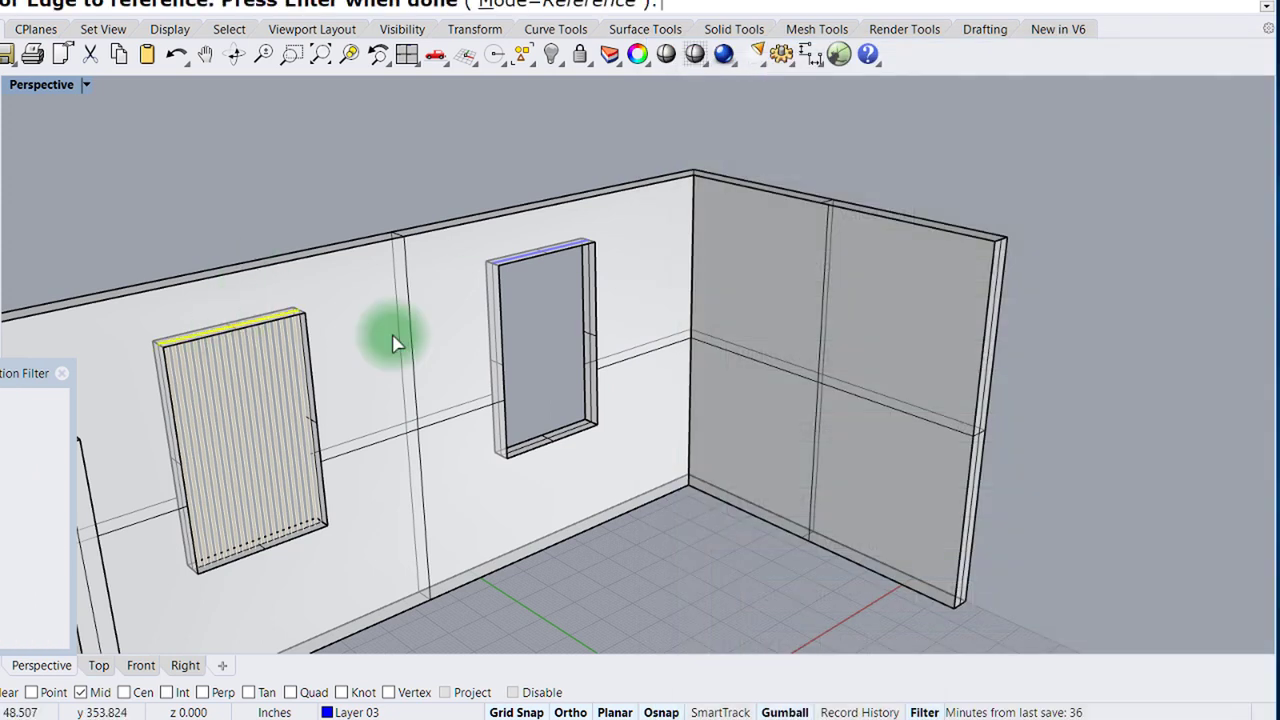
left_click(529, 257)
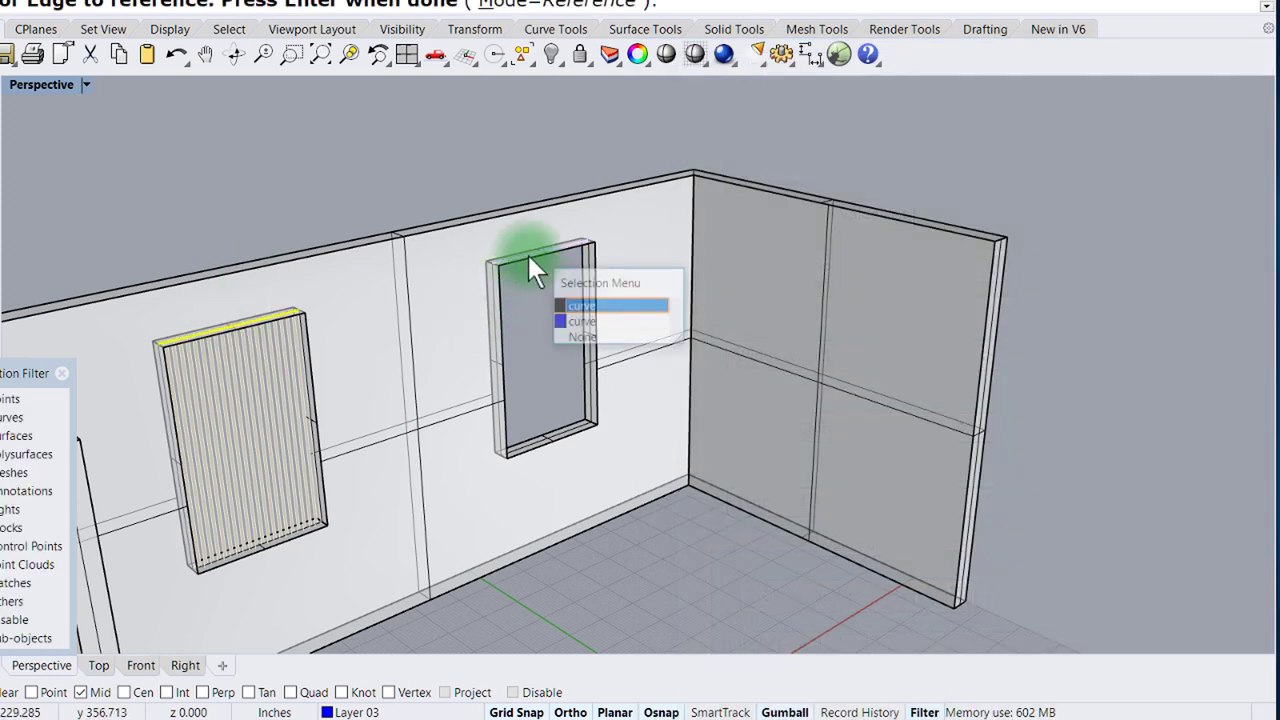
left_click(578, 304)
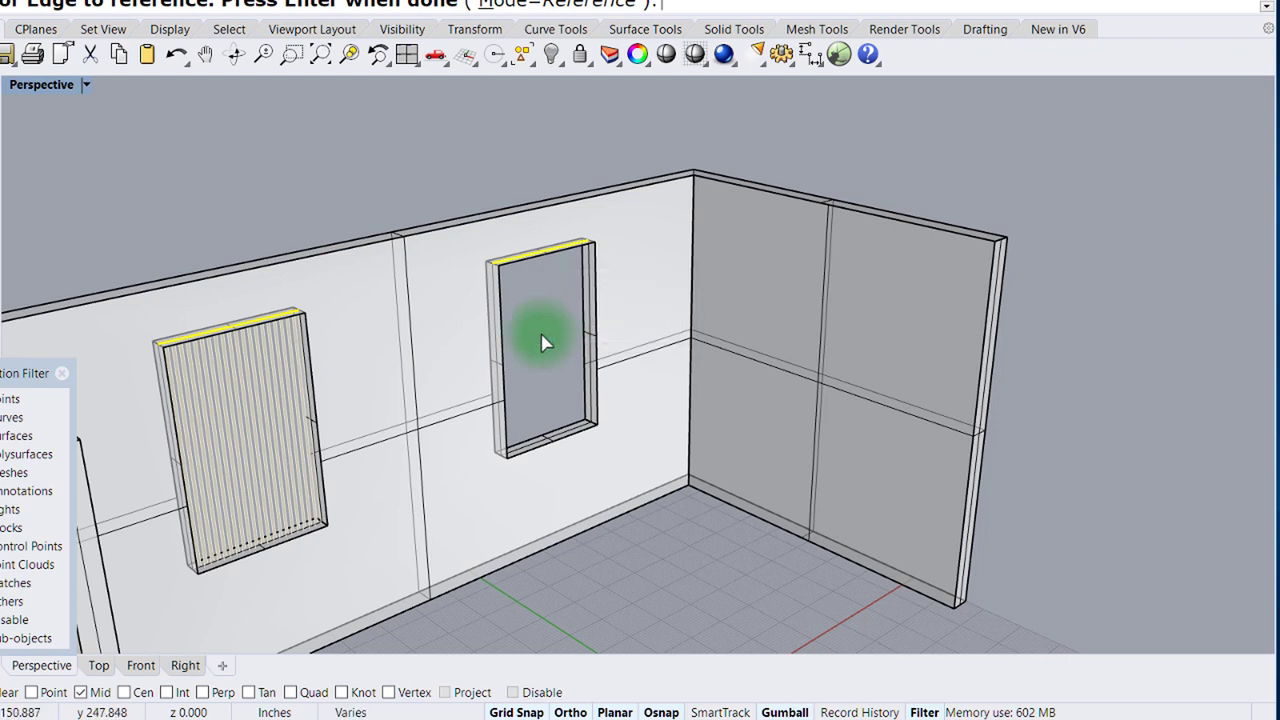
key("Return")
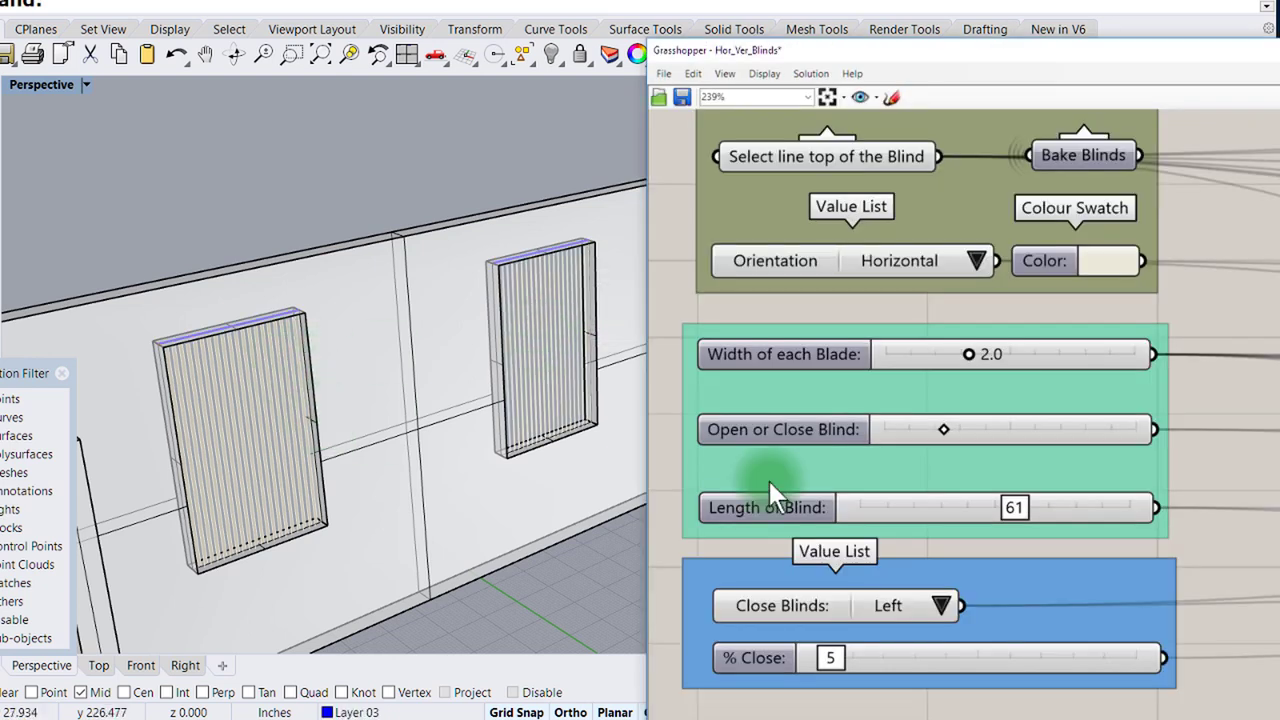
Step: Adjust the blade opening, then bake Bake Blinds as a group onto layer Blind_Green
mouse_move(950, 435)
left_mouse_down()
mouse_move(933, 430)
mouse_move(983, 432)
left_mouse_up()
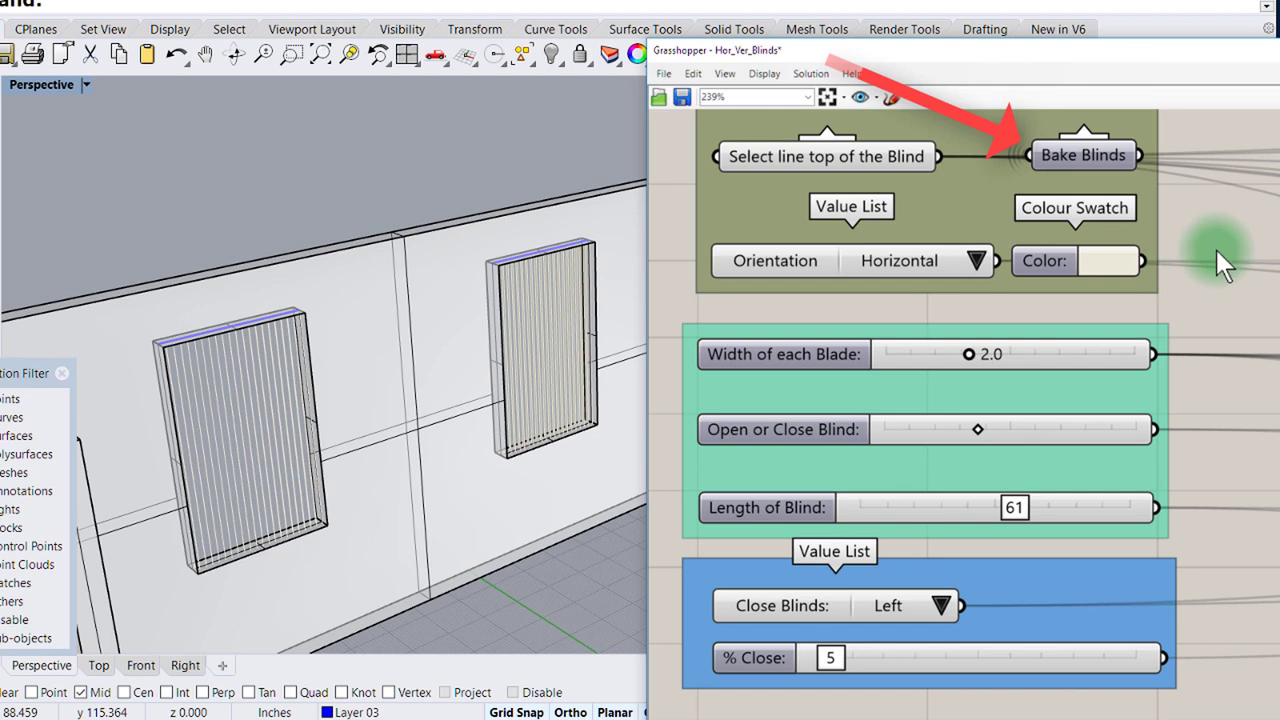
right_click(1052, 155)
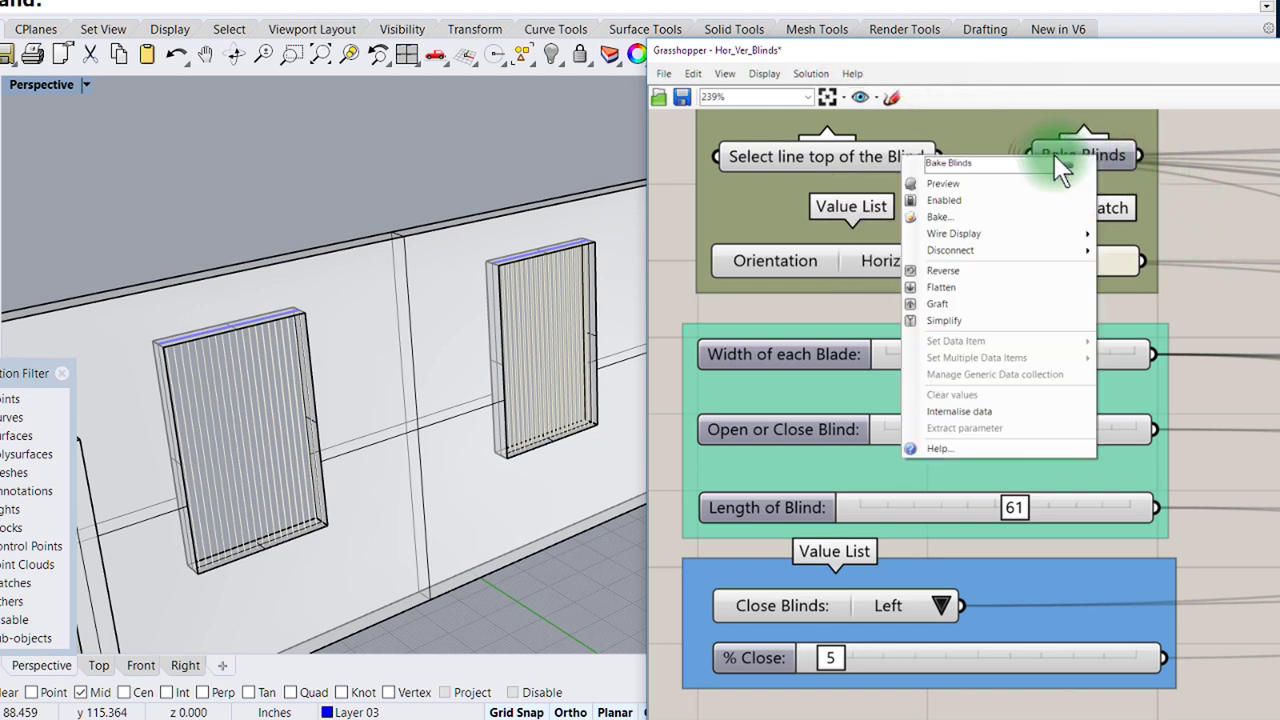
left_click(942, 215)
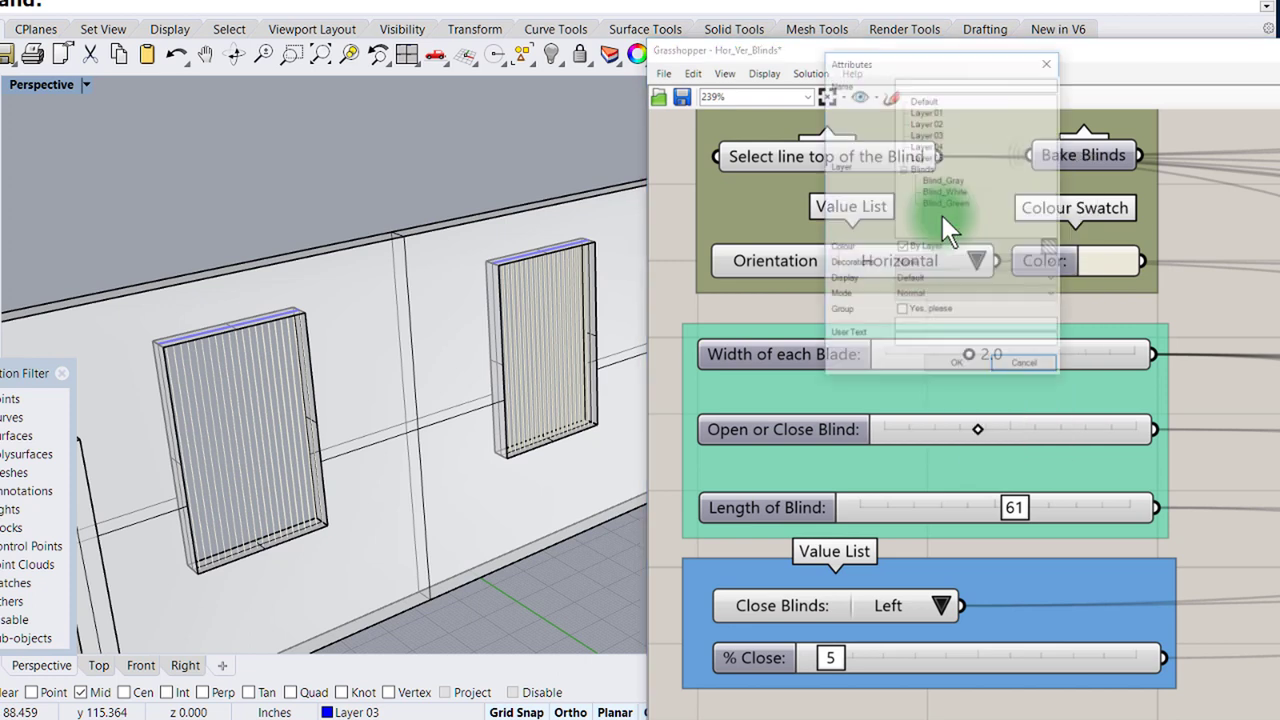
left_click(903, 316)
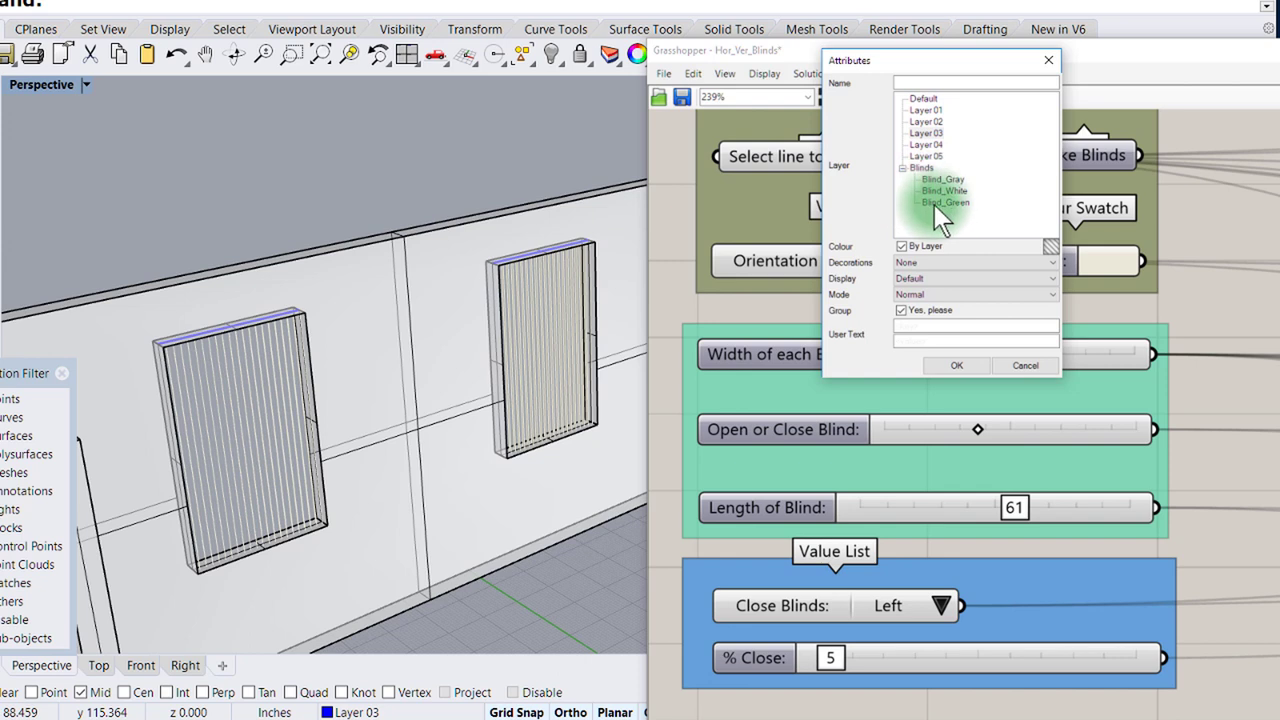
left_click(934, 203)
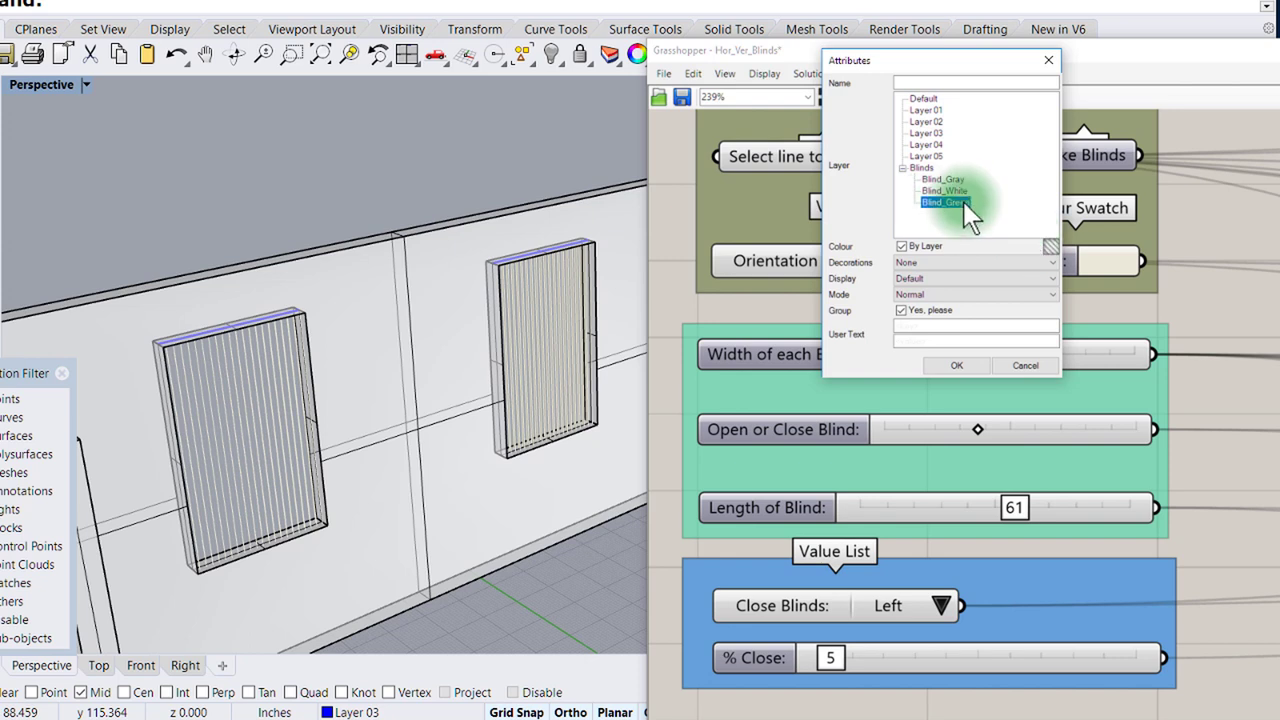
left_click(948, 366)
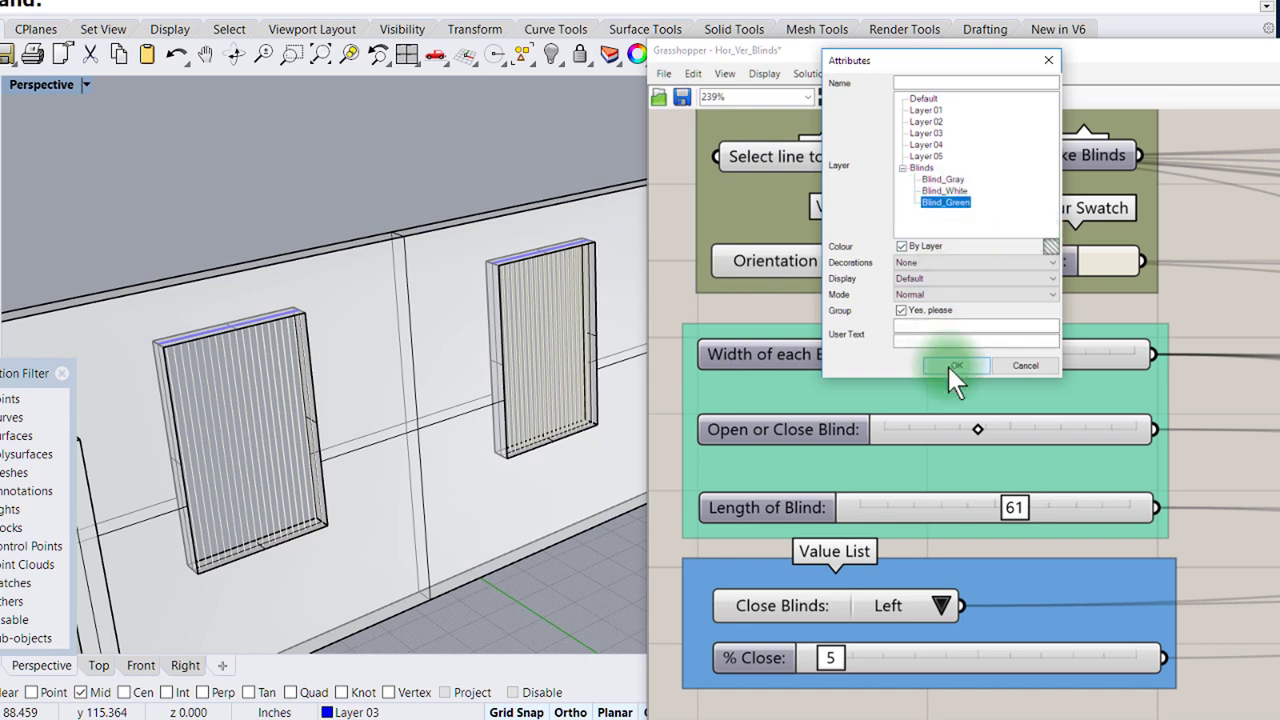
left_click(948, 366)
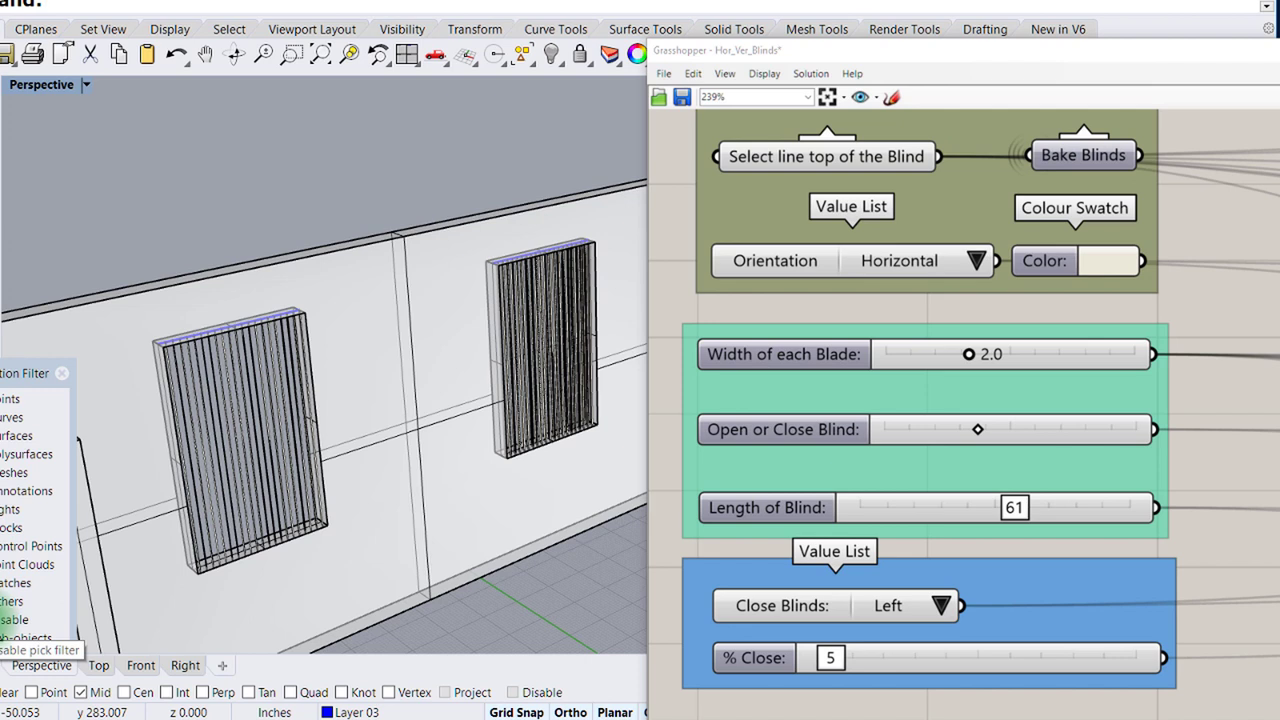
left_click(251, 415)
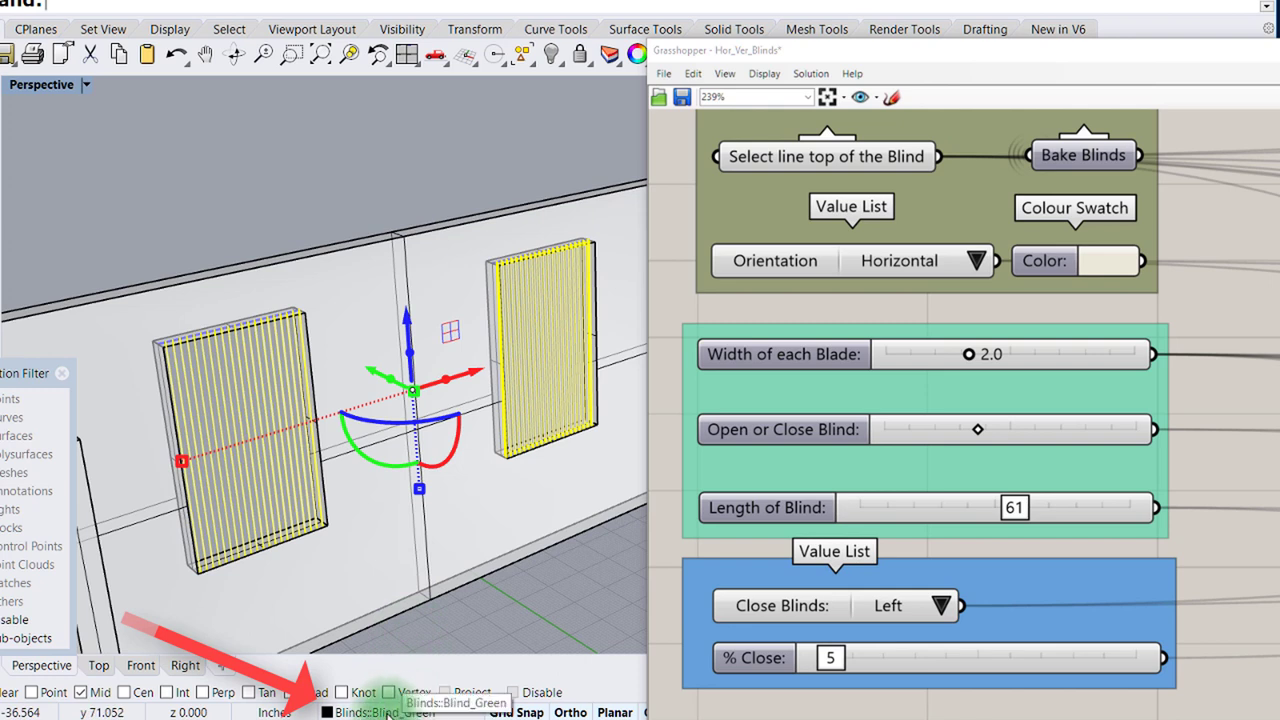
left_click(400, 700)
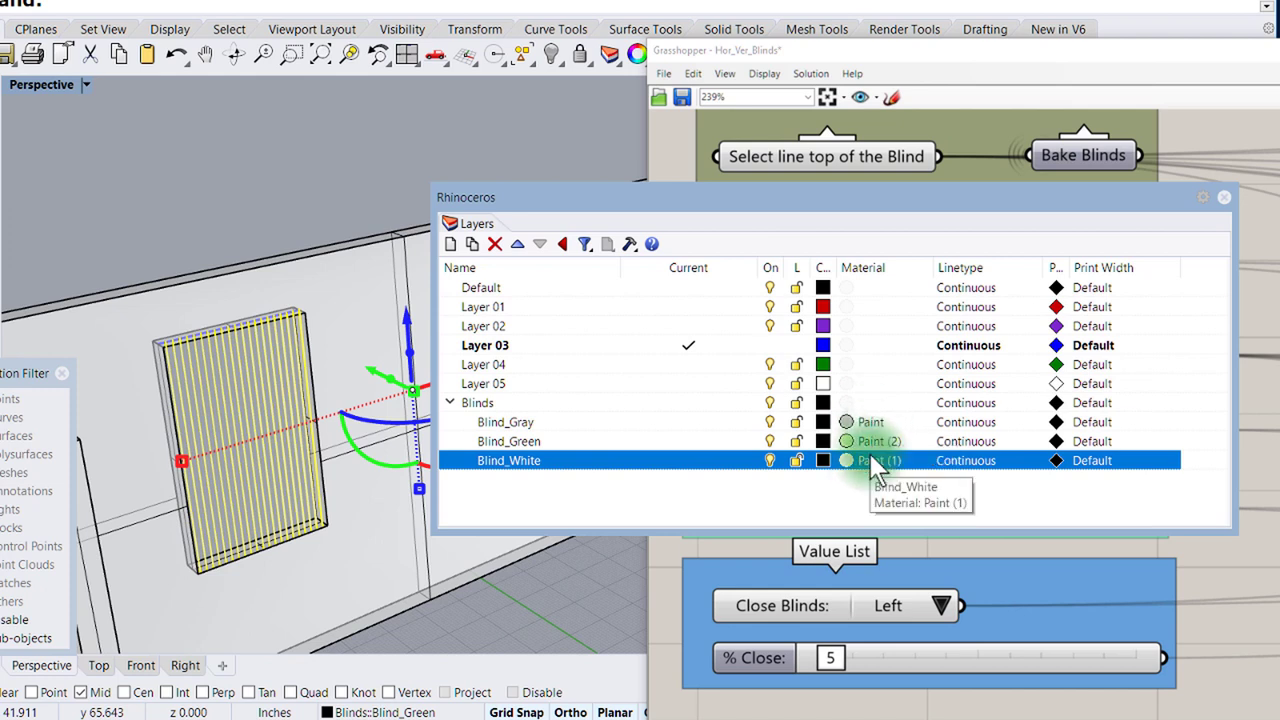
left_click(1225, 197)
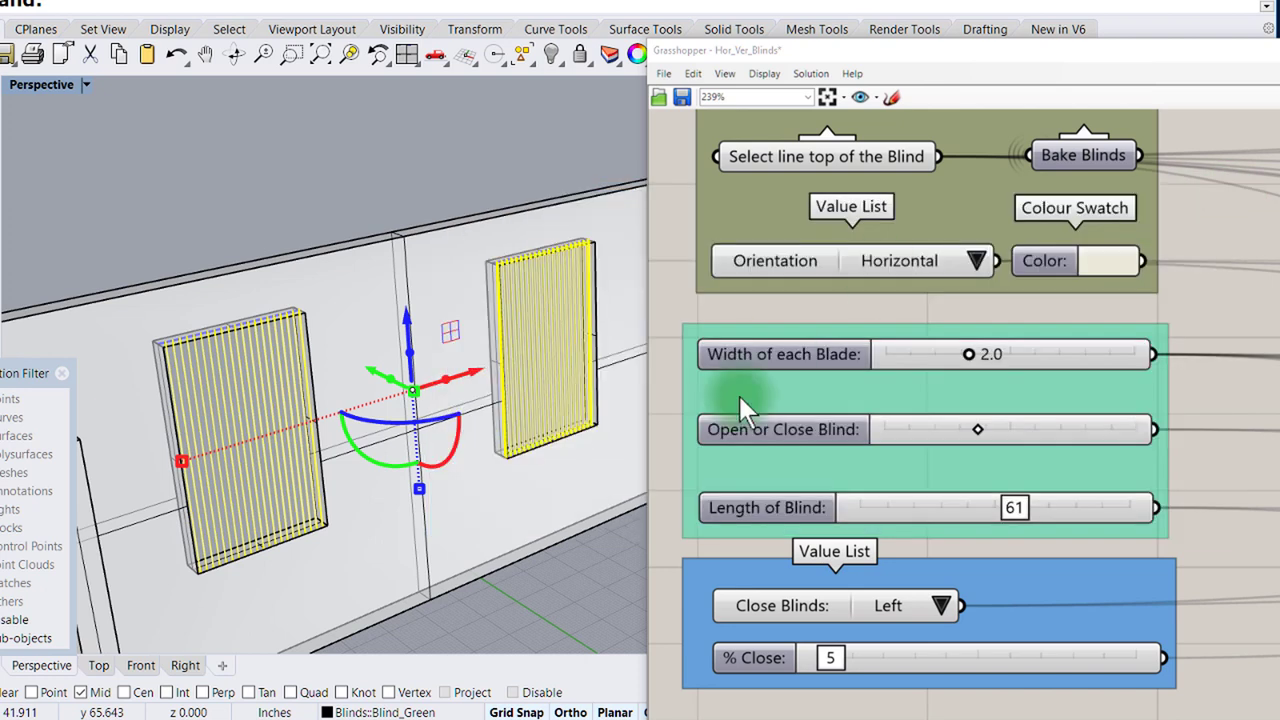